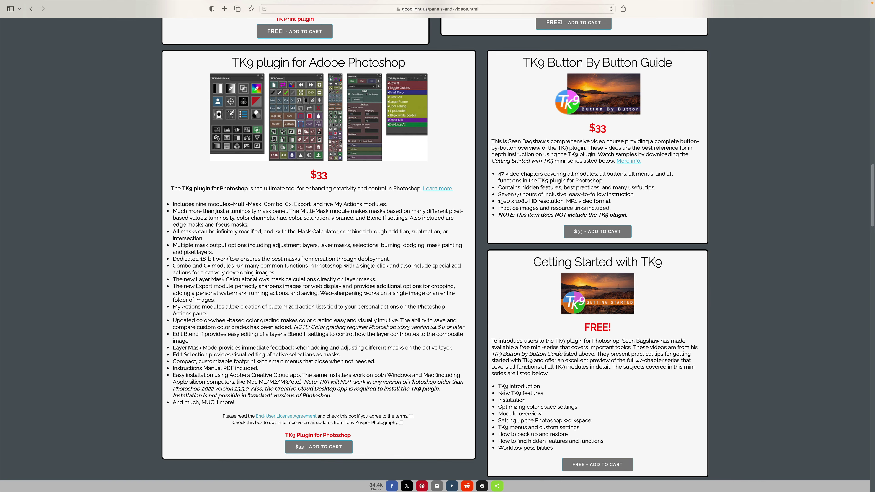
scroll(504, 390, "up", 15)
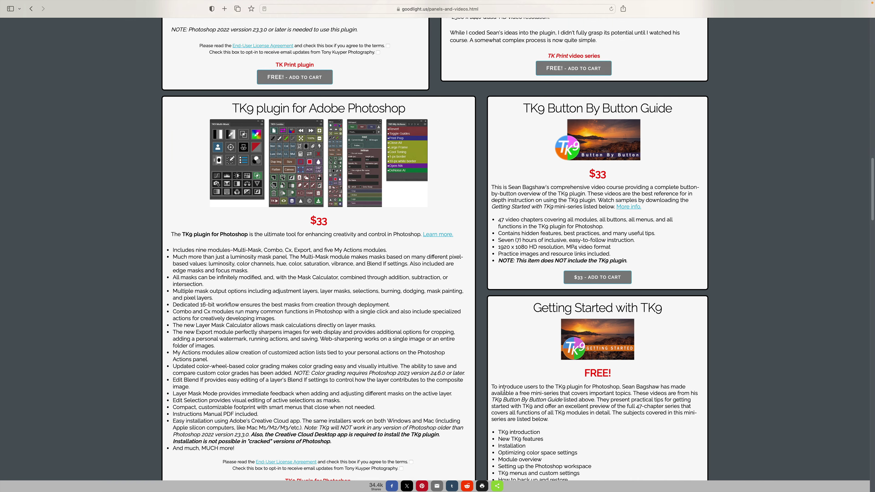
scroll(504, 393, "up", 2)
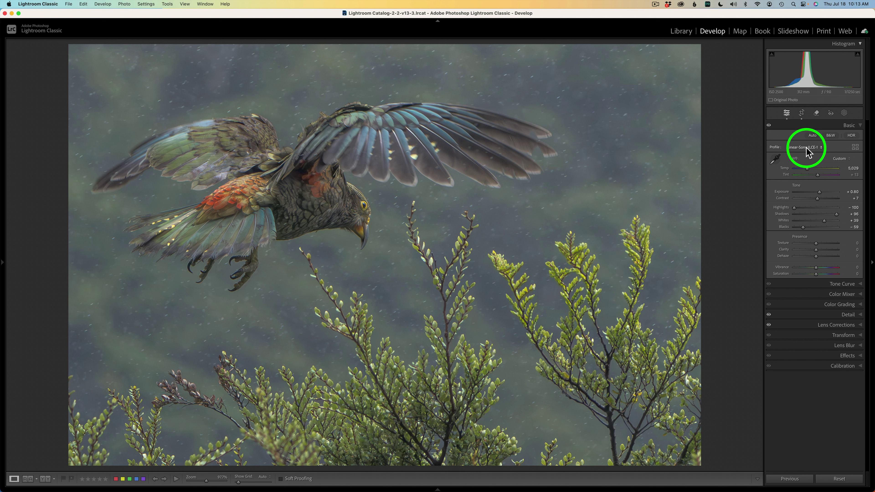
Review the bird photo's Detail, Lens Corrections and crop settings in Lightroom Classic
left_click(847, 314)
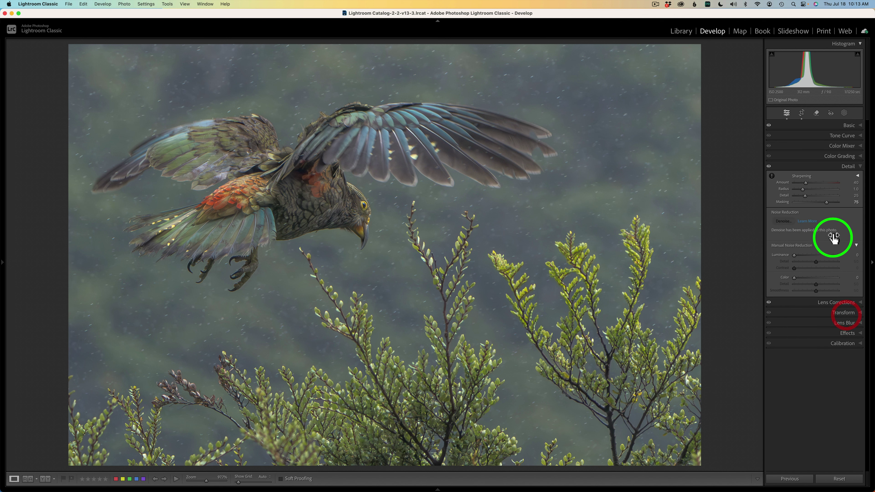
left_click(825, 169)
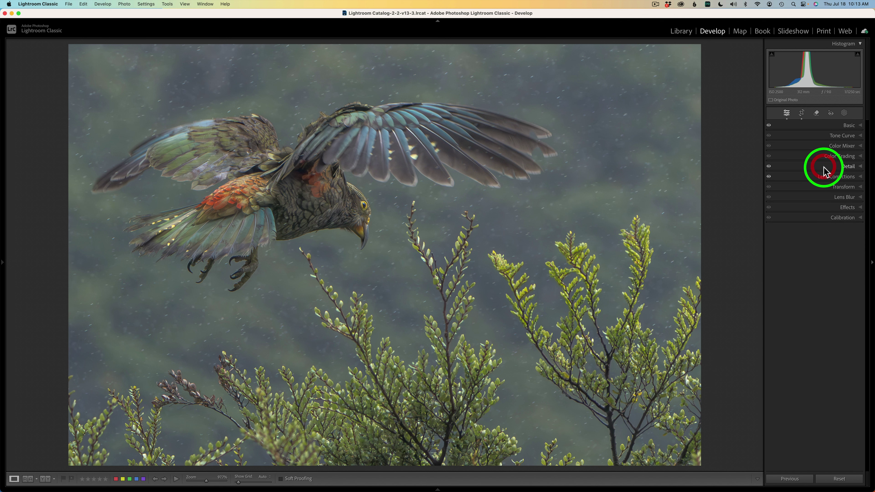
left_click(838, 177)
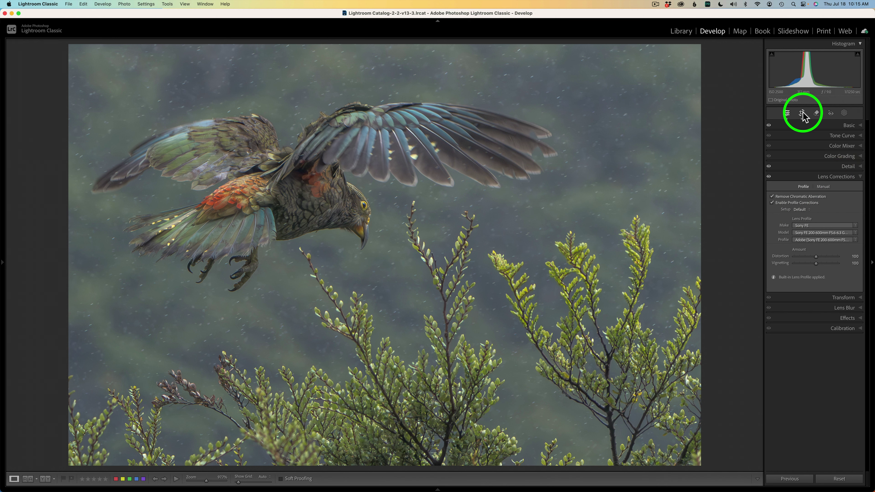
left_click(802, 114)
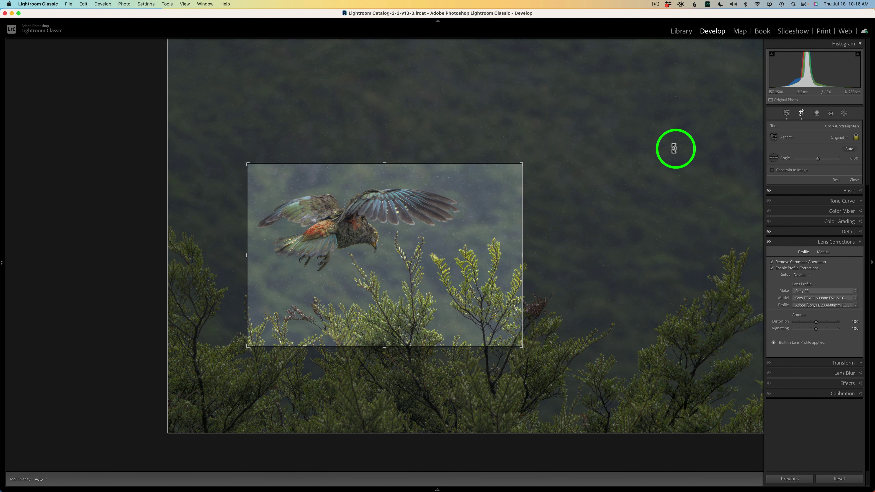
left_click(802, 113)
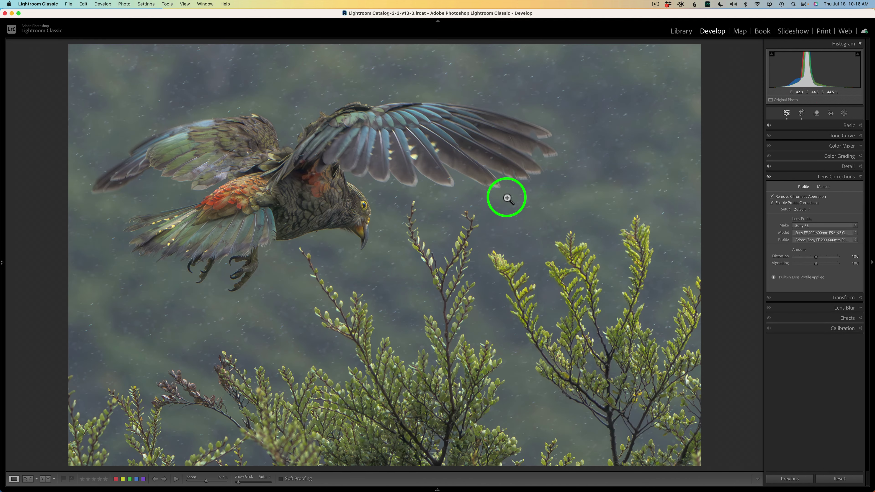
Send the bird photo from Lightroom Classic to Adobe Photoshop 2024 for editing
right_click(465, 204)
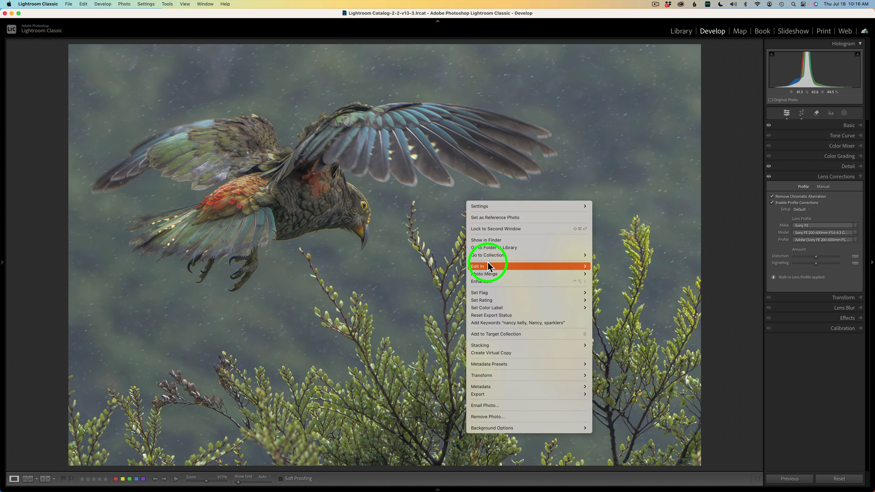
mouse_move(487, 266)
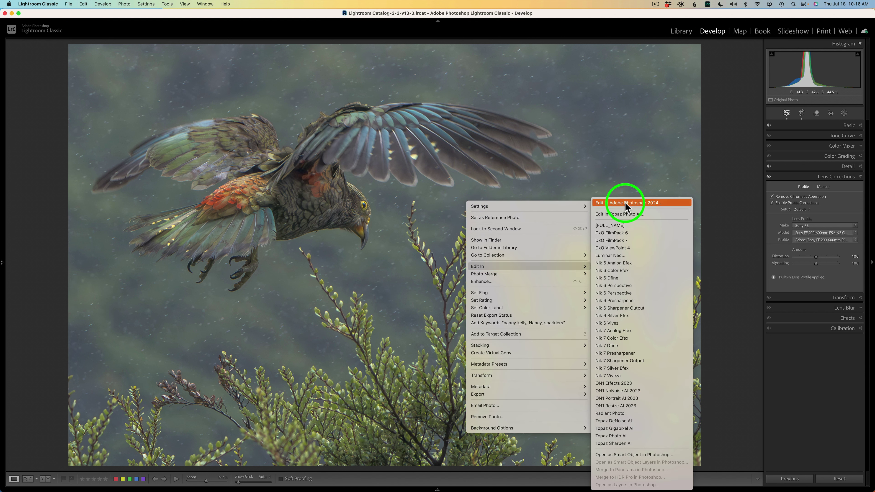
left_click(619, 166)
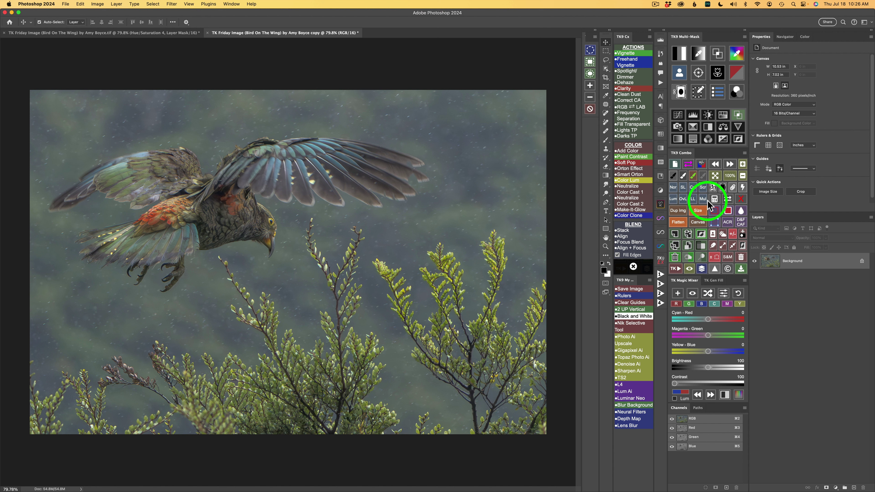
Generate a subject selection of the bird and a background selection, keeping both as alpha channels
left_click(713, 236)
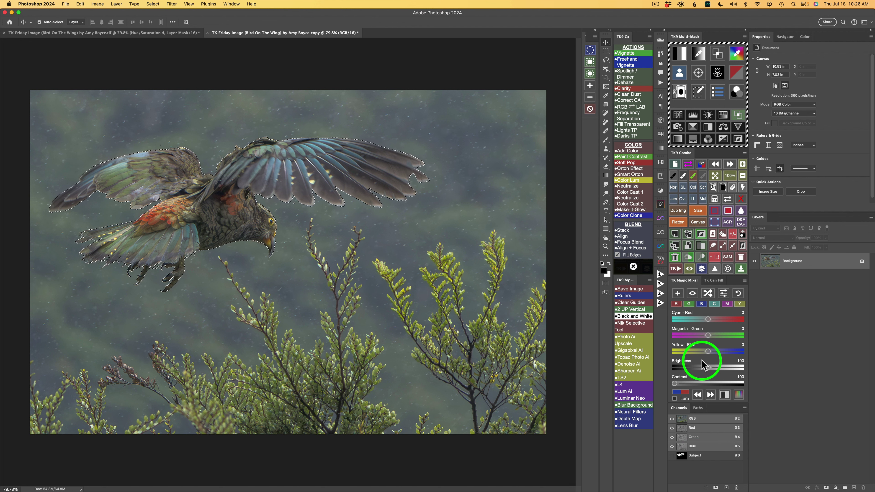
left_click(713, 235)
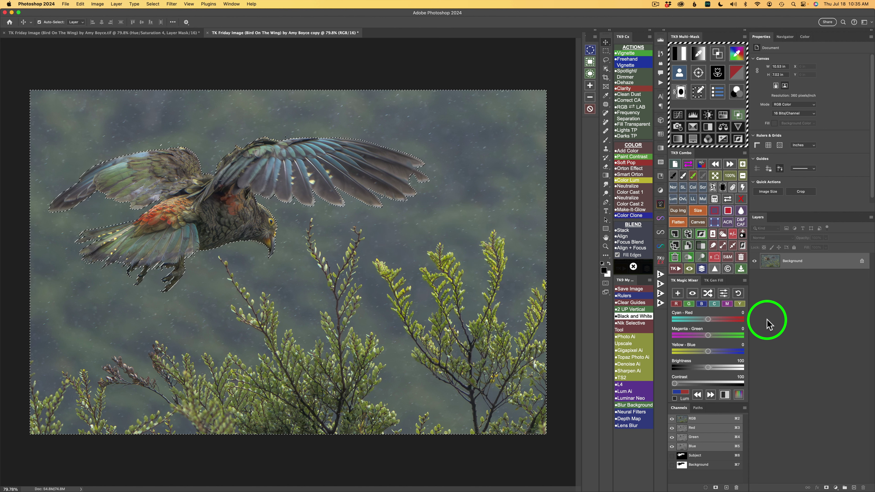
Create a midtones 3 luminosity mask and apply it to a new TK color grading layer
left_click(681, 55)
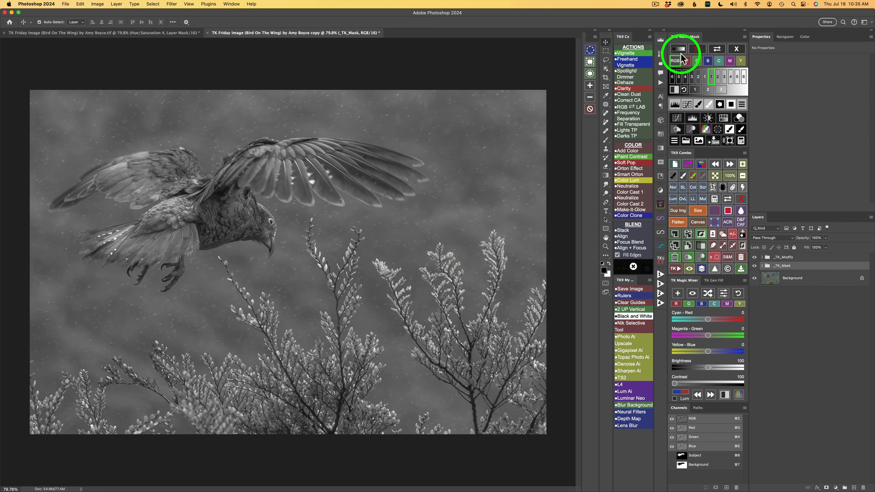
left_click(721, 90)
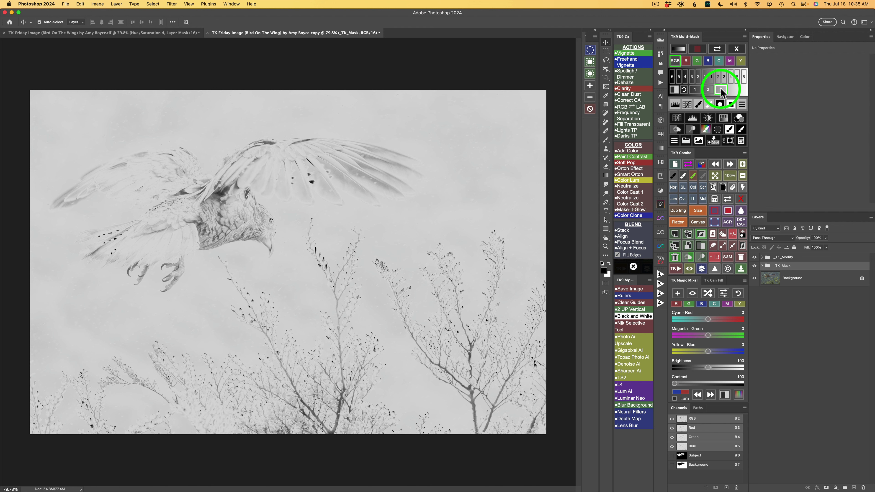
left_click(740, 120)
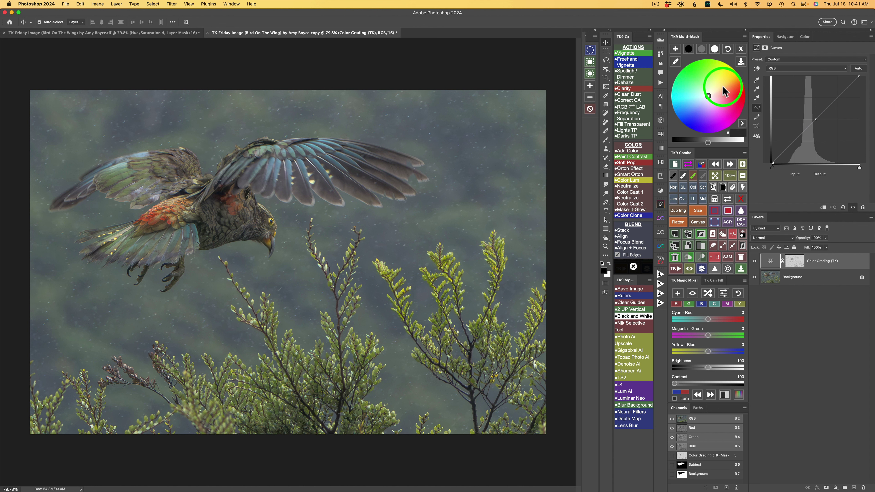
Set the color grading brightness to 38 for the midtones and -49 for the shadows
left_click(701, 49)
left_click_drag(712, 135, 731, 146)
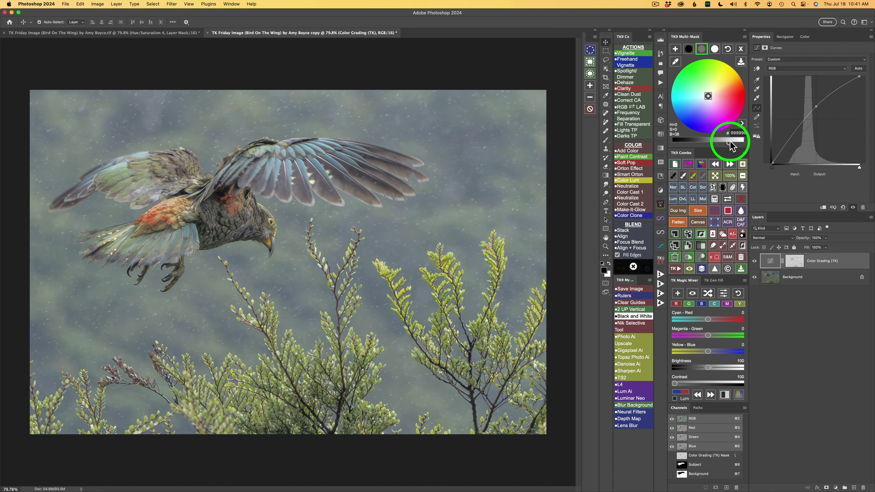
left_click(689, 50)
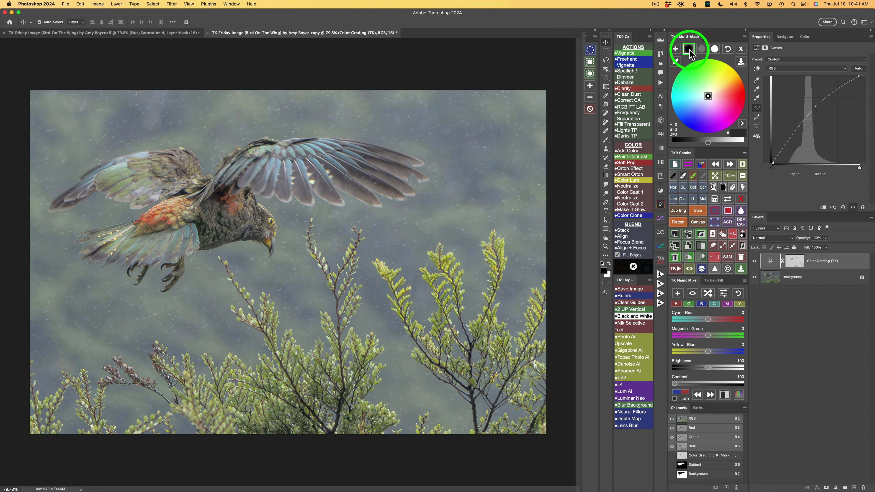
left_click(700, 141)
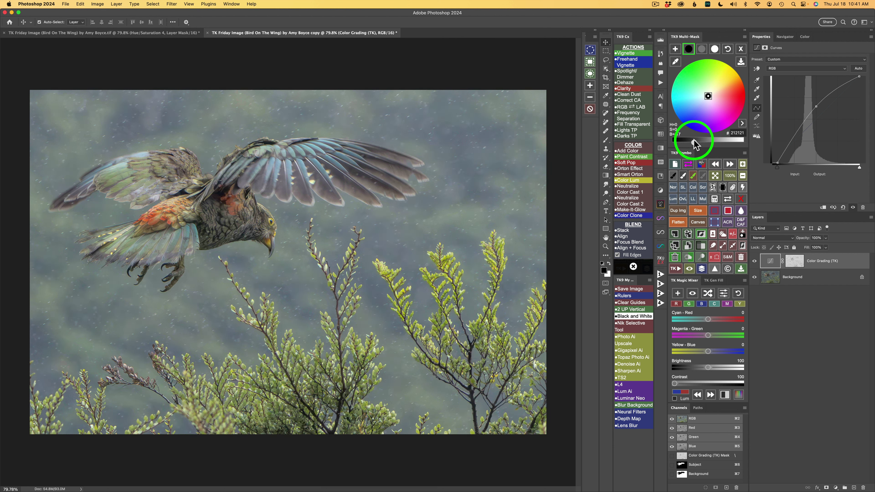
left_click(687, 140)
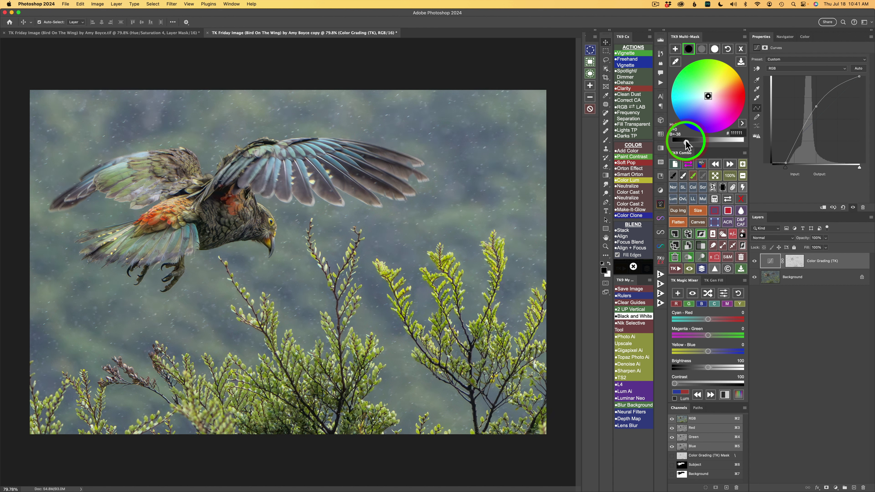
left_click_drag(681, 140, 680, 141)
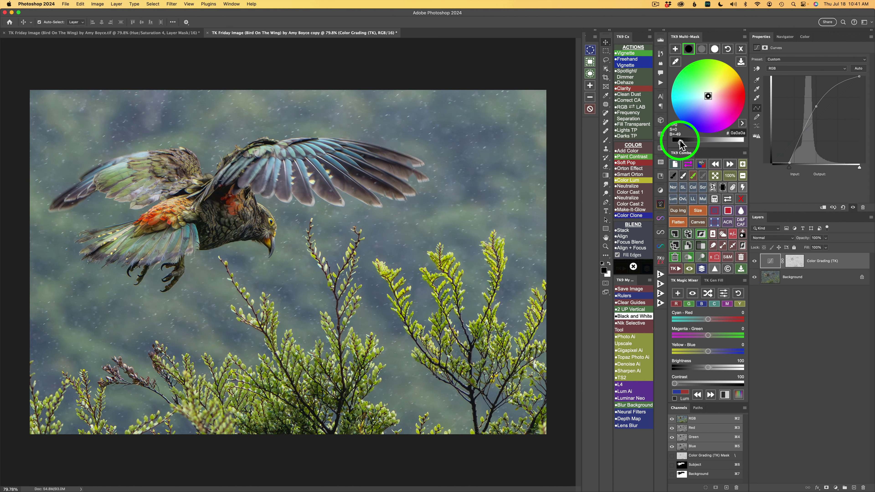
Set the highlights brightness to 31, compare the image with and without the grading layer, and exit color grading
left_click(716, 50)
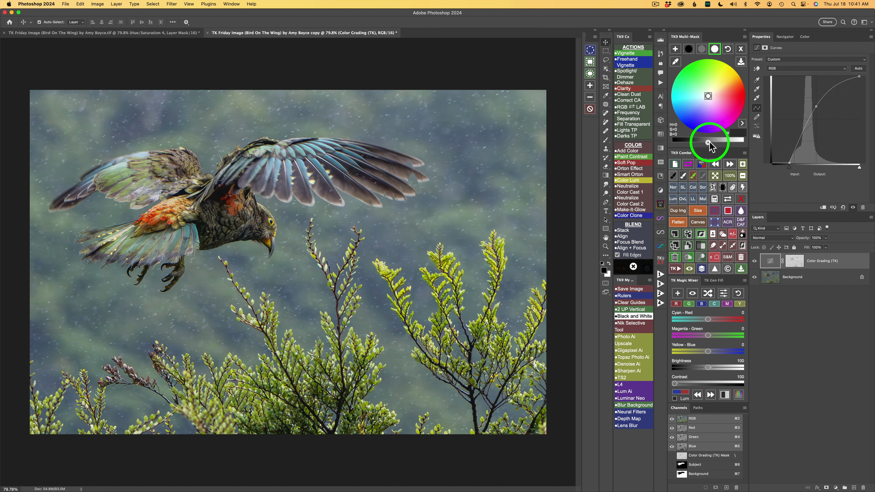
left_click(723, 142)
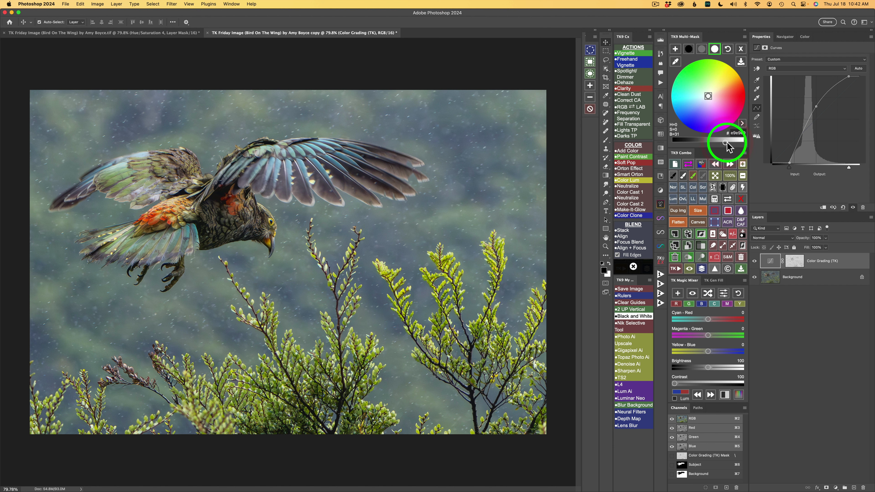
left_click(755, 261)
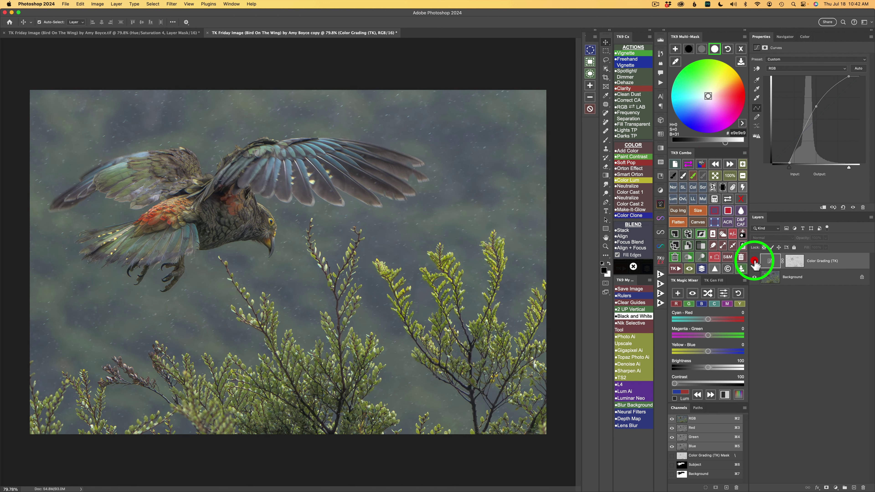
left_click(755, 261)
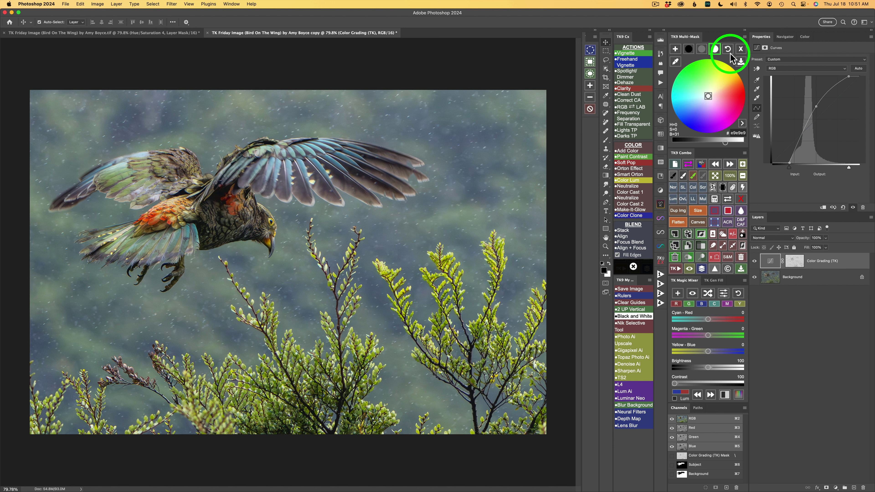
left_click(741, 49)
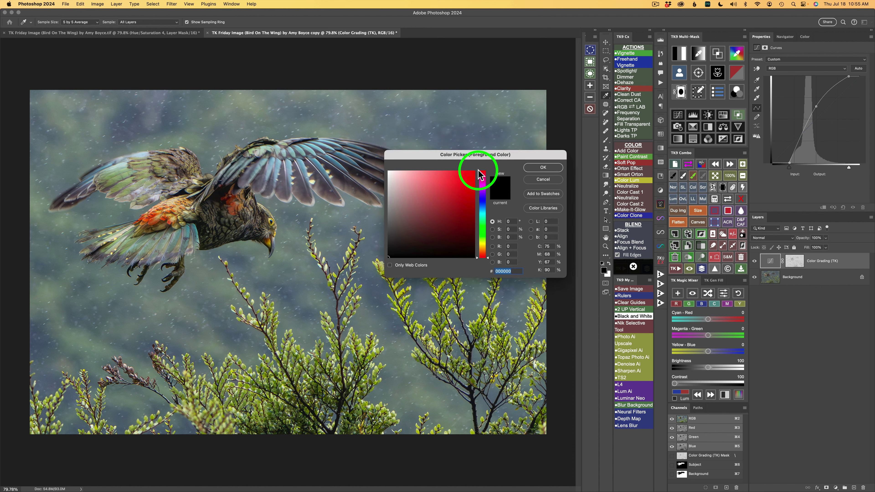
Build a color mask from the yellow-green 969d4c sampled from the foliage
left_click_drag(471, 154, 492, 248)
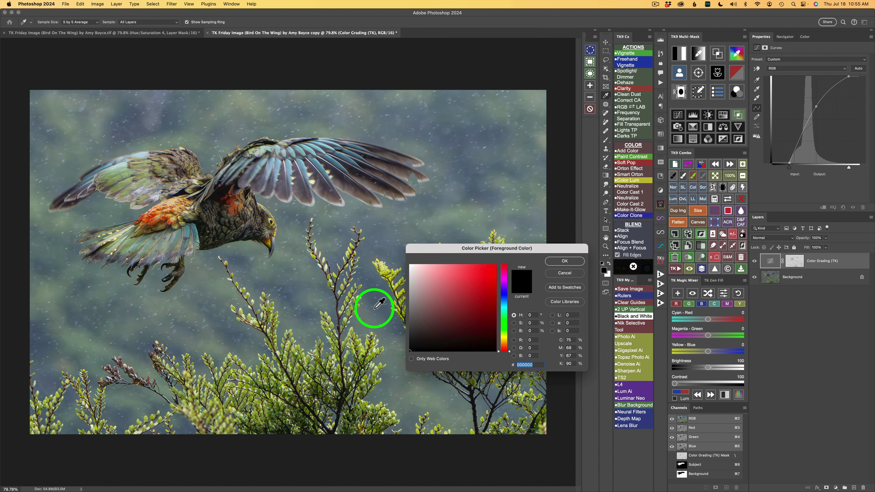
left_click(333, 324)
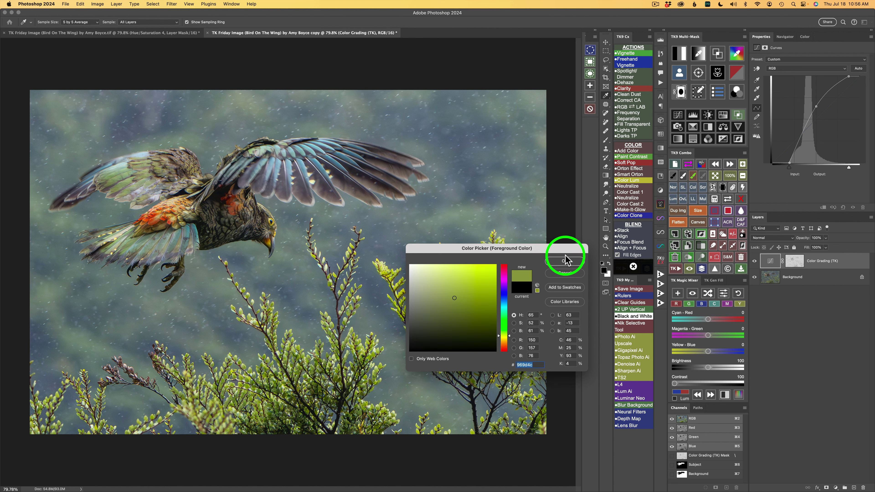
left_click(565, 262)
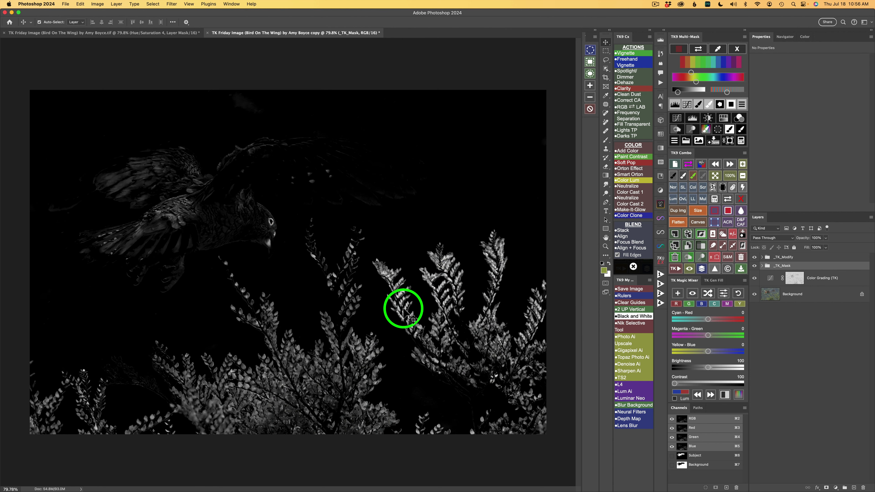
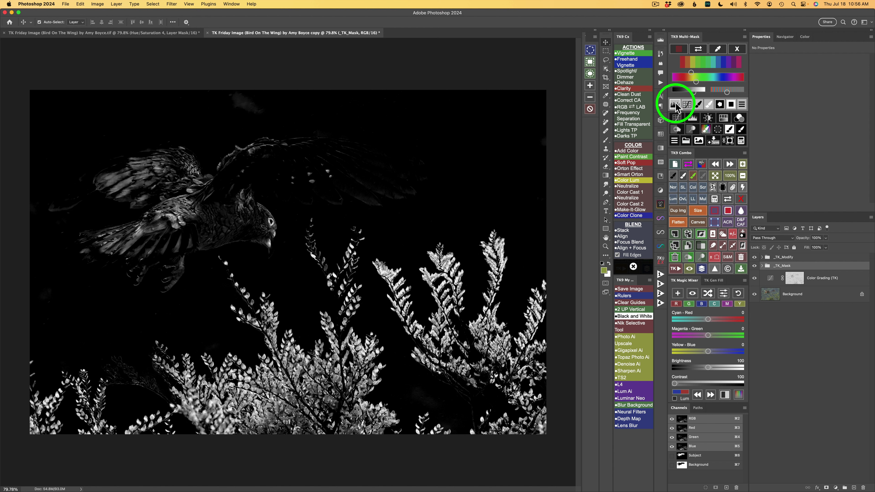
Paint the bird out of the color mask with a black brush at 100% opacity
left_click(701, 107)
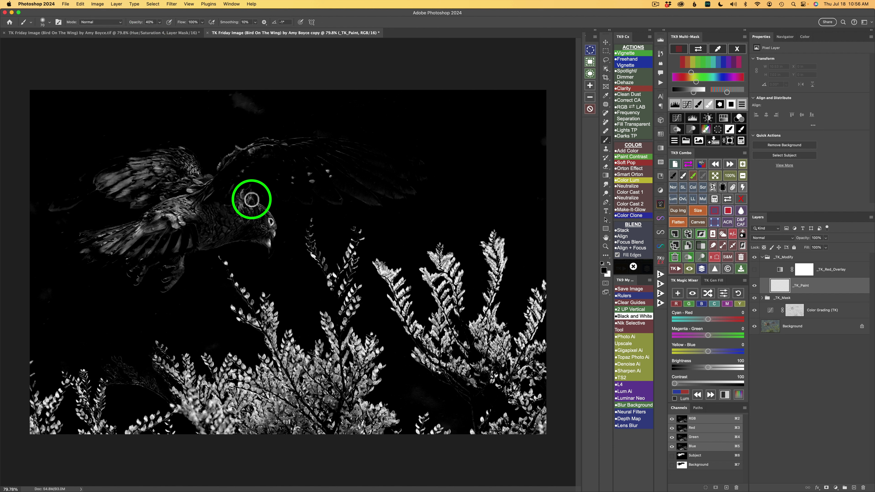
key("0")
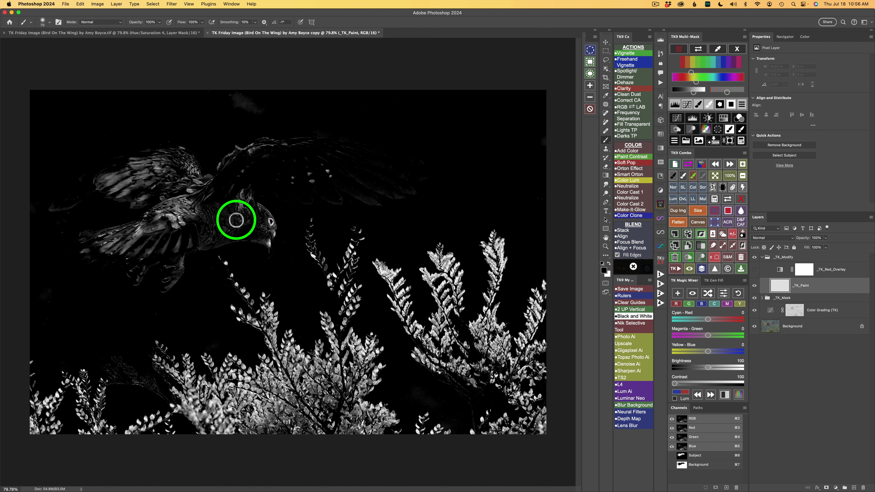
left_click_drag(230, 217, 248, 209)
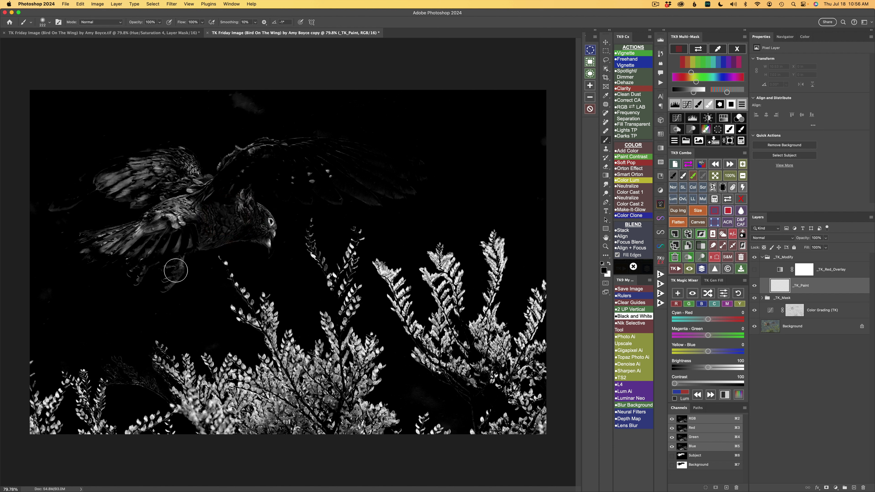
mouse_move(175, 270)
left_mouse_down()
mouse_move(85, 267)
mouse_move(46, 234)
mouse_move(75, 213)
mouse_move(128, 220)
mouse_move(119, 151)
mouse_move(161, 169)
mouse_move(199, 167)
mouse_move(200, 155)
mouse_move(161, 195)
mouse_move(166, 183)
mouse_move(204, 217)
mouse_move(183, 227)
mouse_move(232, 203)
mouse_move(268, 220)
mouse_move(235, 153)
mouse_move(252, 110)
mouse_move(408, 193)
mouse_move(351, 185)
mouse_move(346, 175)
mouse_move(378, 134)
mouse_move(342, 150)
left_mouse_up()
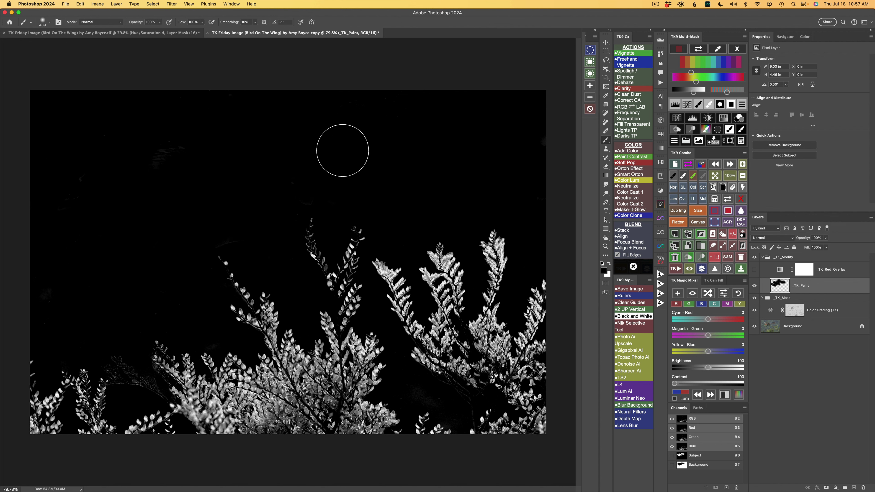
Apply the foliage color mask to a new Hue/Saturation adjustment layer
left_click(723, 118)
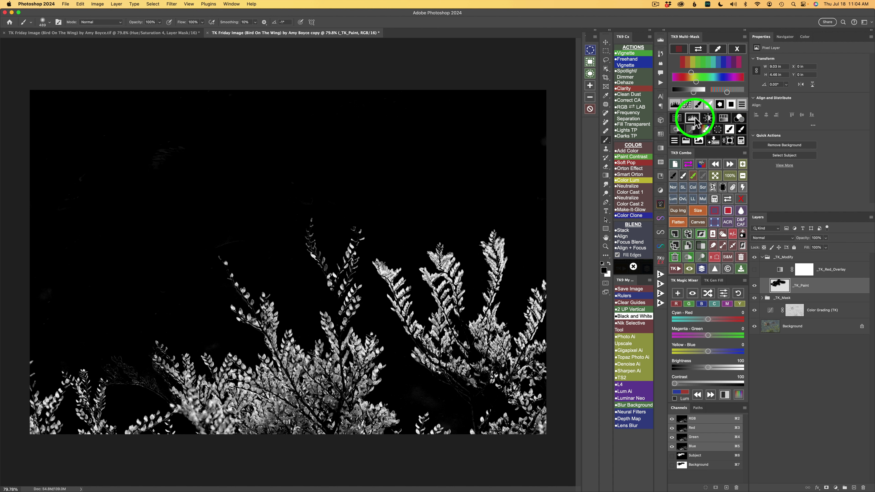
left_click(725, 120)
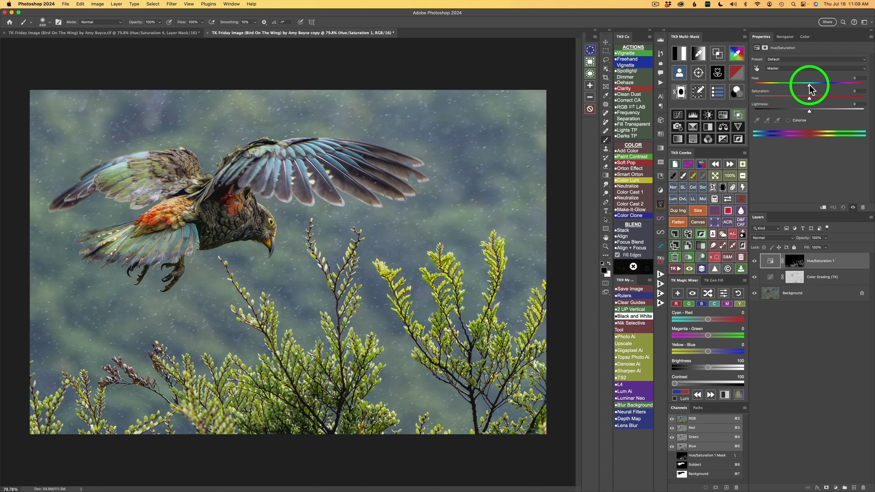
Set the foliage layer's hue to -12, saturation to +50 and lightness to -15, and compare the image without it
left_click_drag(809, 87, 805, 86)
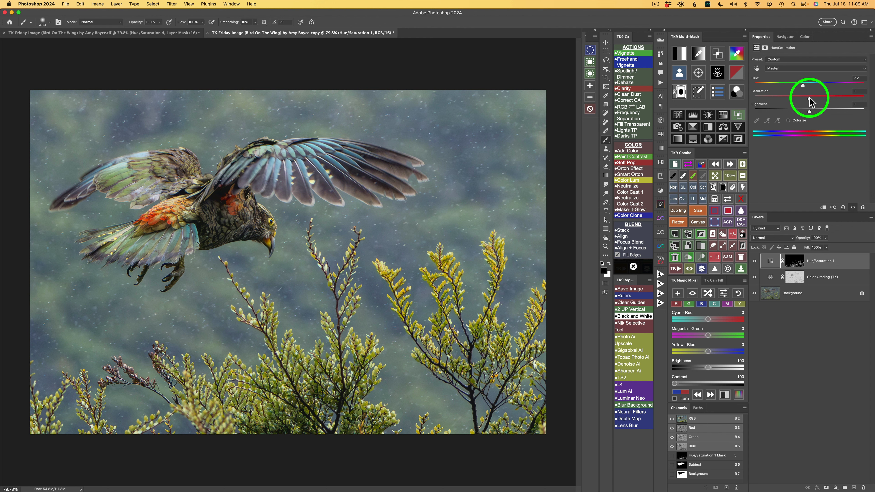
left_click_drag(809, 97, 836, 98)
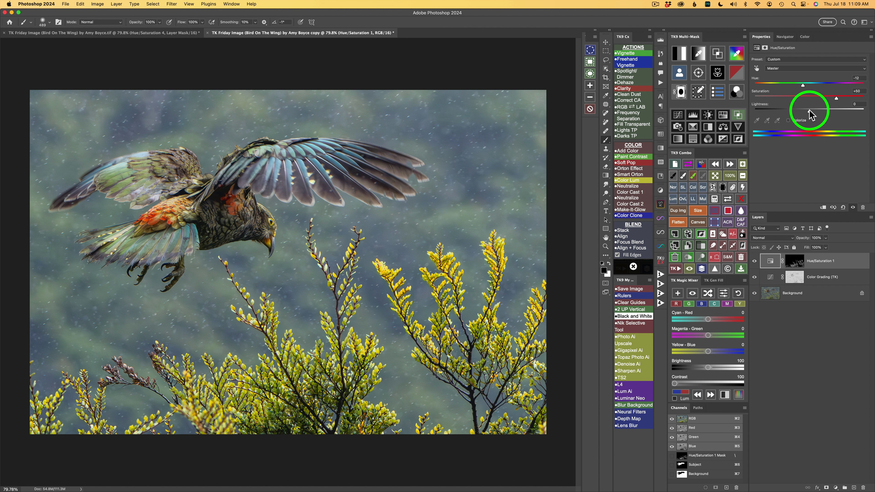
left_click_drag(810, 111, 802, 111)
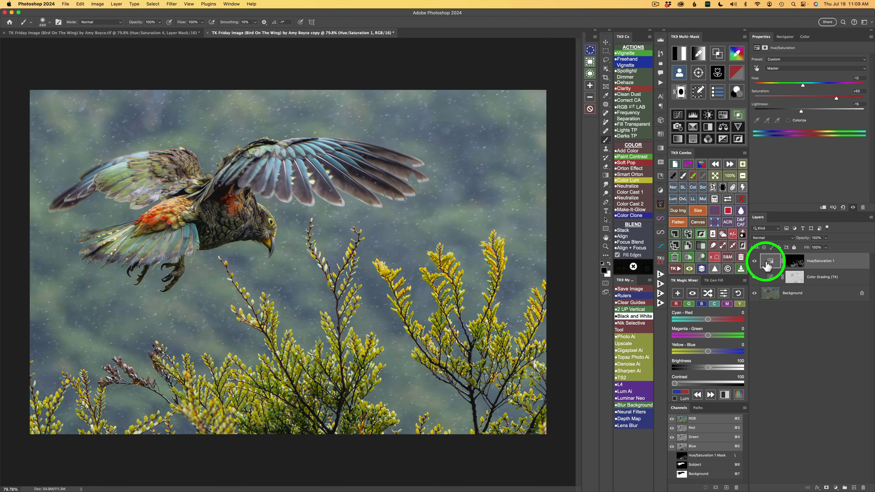
left_click(754, 261)
left_click(755, 261)
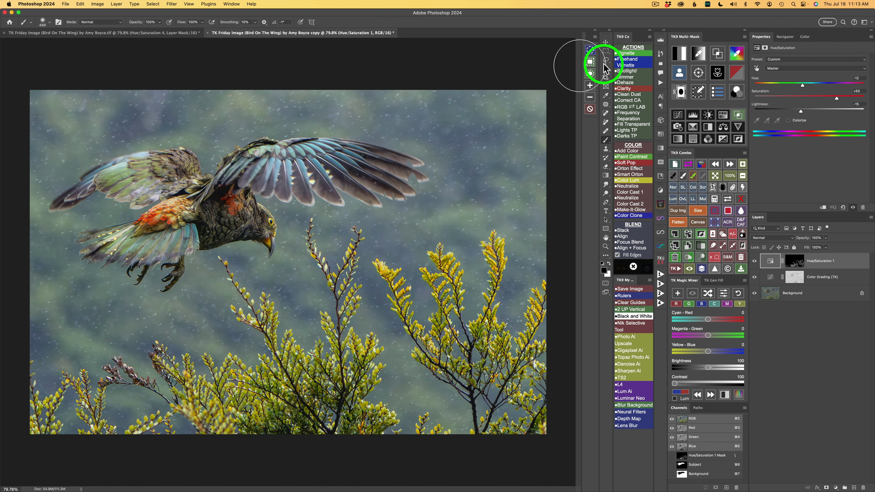
Build a luminosity mask, preview midtone masks 1 to 3, and apply midtone mask 1 to a new Curves adjustment layer
left_click(681, 54)
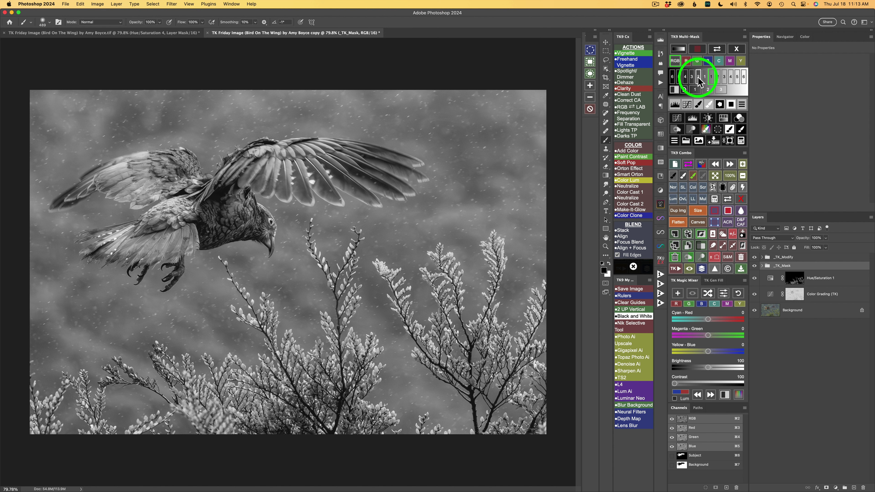
left_click(695, 90)
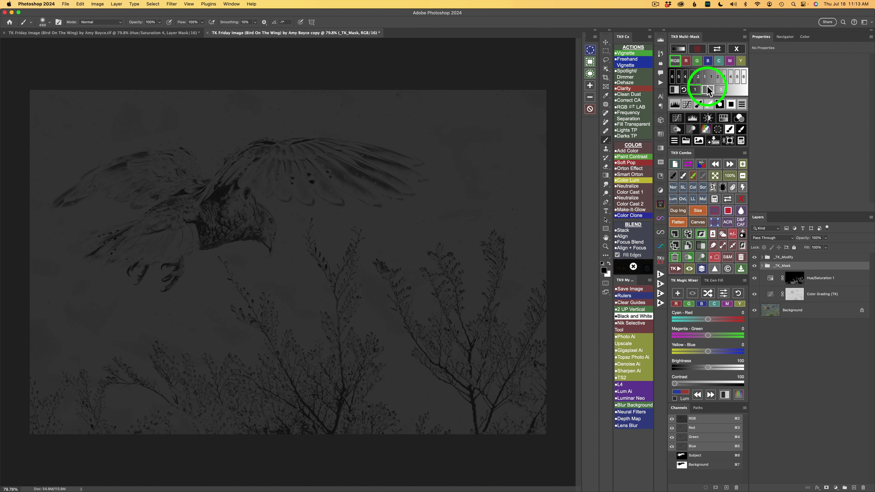
left_click(707, 88)
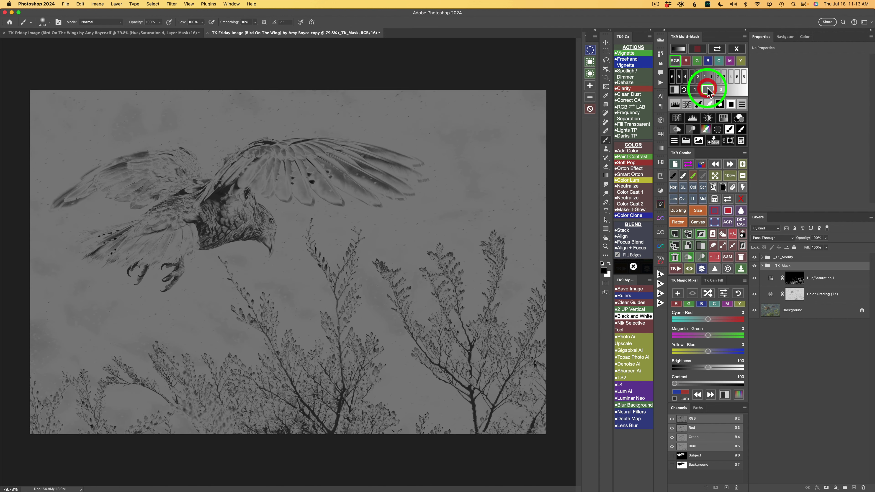
left_click(721, 89)
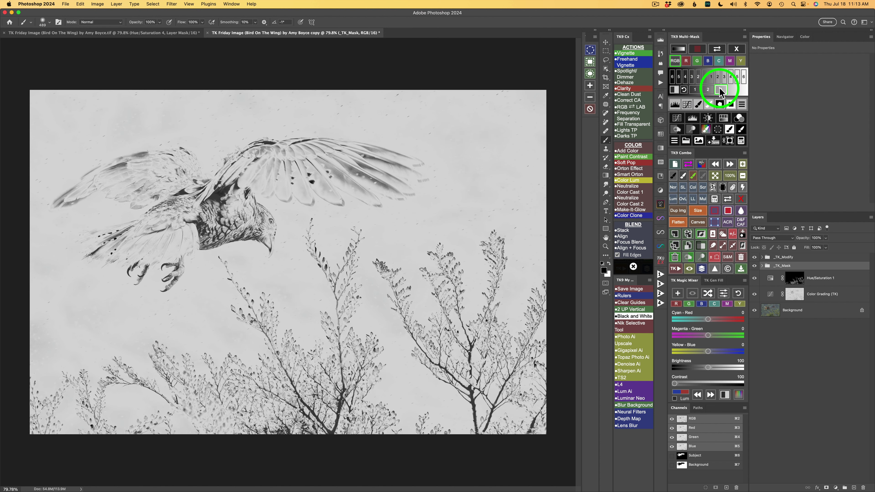
left_click(695, 90)
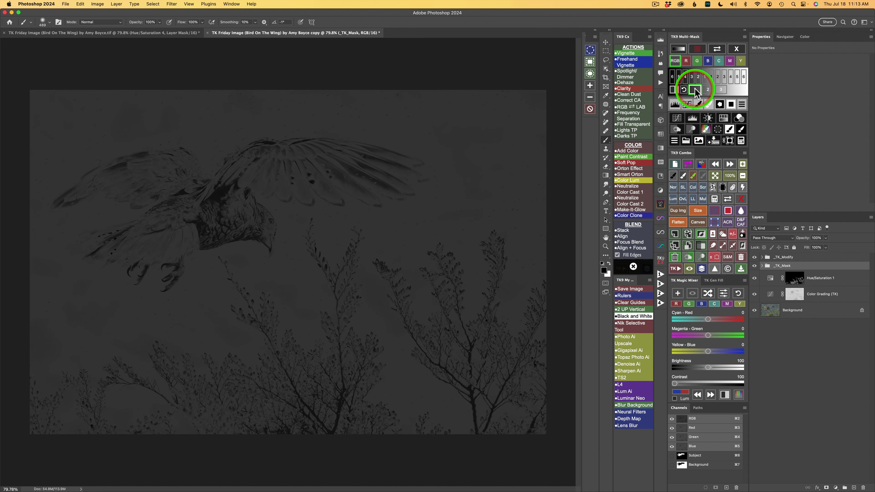
left_click(677, 119)
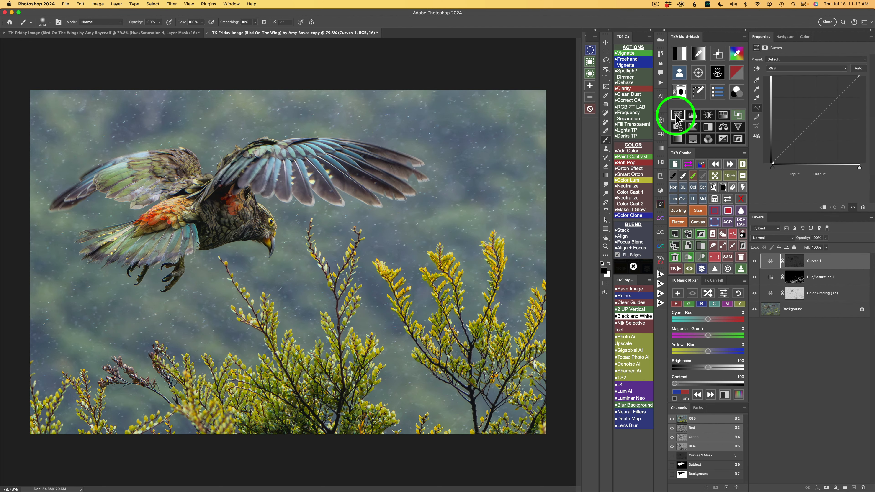
Set the Curves layer's blend mode to Screen and its opacity to 80%, comparing the image with and without it
left_click(703, 188)
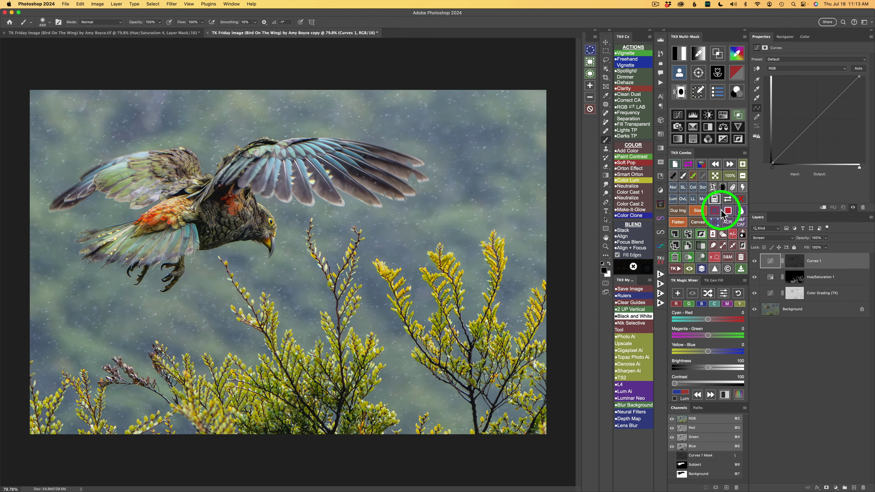
left_click(754, 262)
left_click(754, 262)
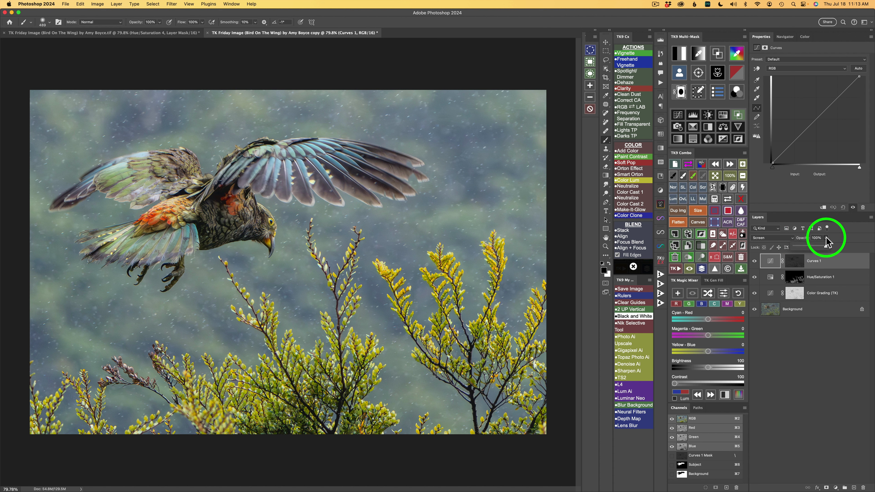
left_click_drag(826, 241, 814, 250)
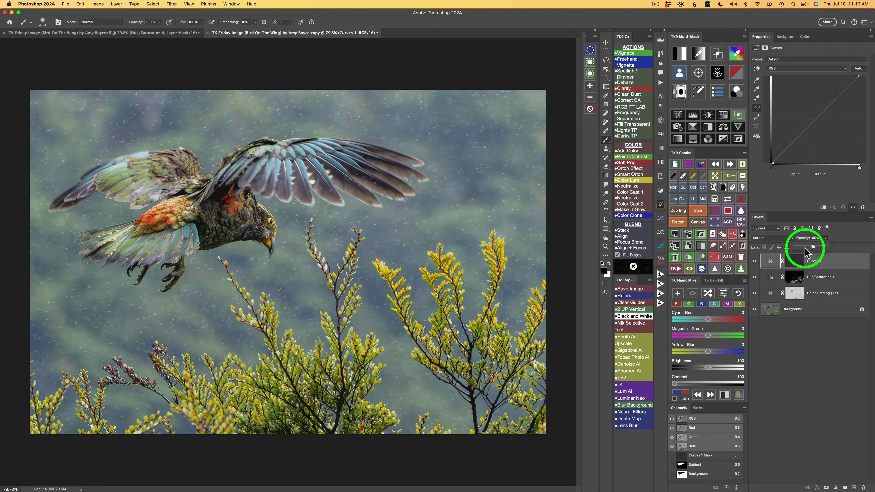
left_click(755, 262)
left_click(754, 263)
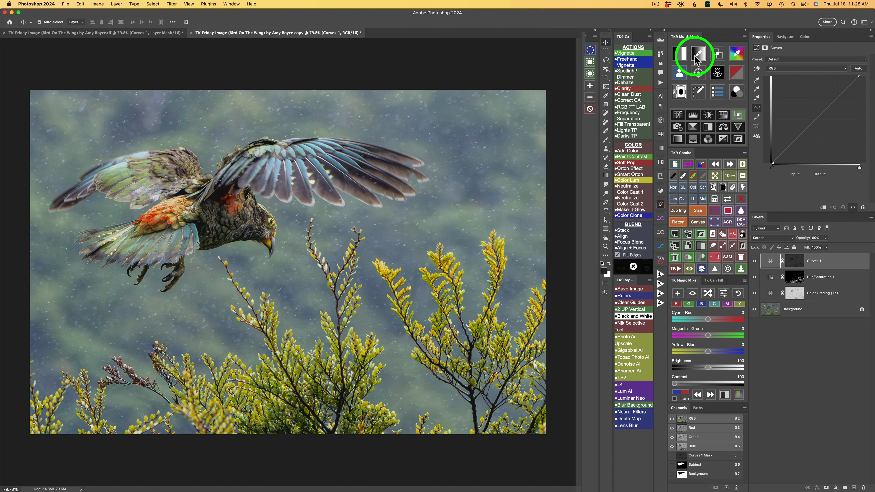
Build a zone mask from the dark wing feather tone, tighten its range, and load it as a selection on a new black-paint burn layer
left_click(699, 53)
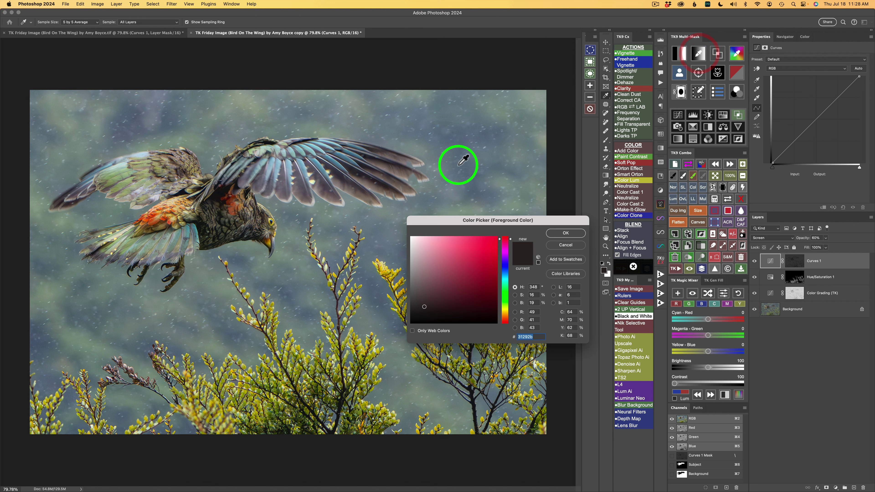
left_click_drag(458, 221, 464, 210)
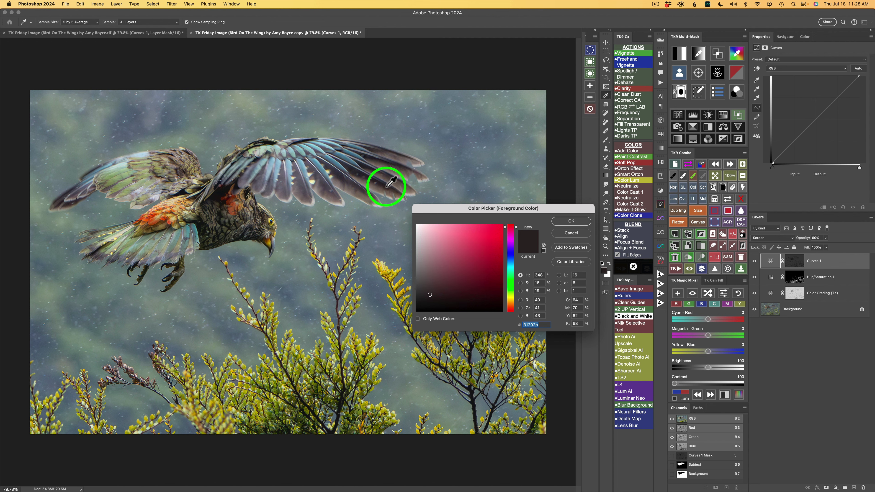
left_click(570, 221)
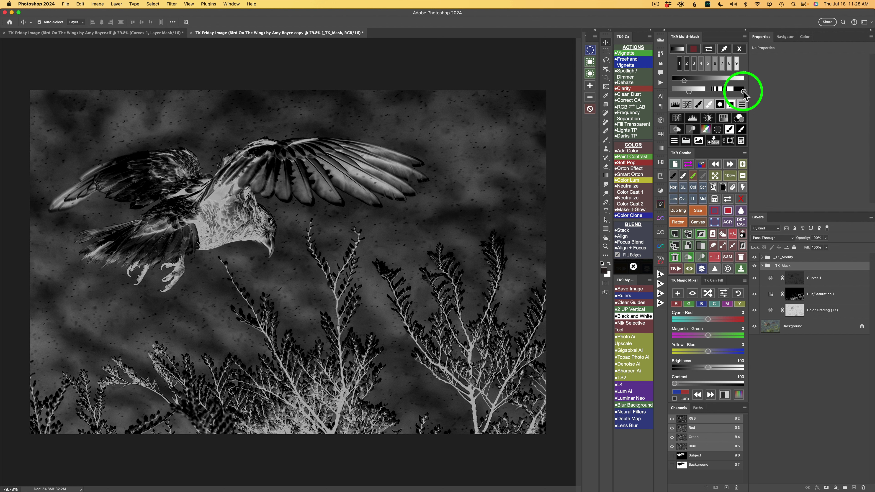
left_click_drag(743, 91, 733, 91)
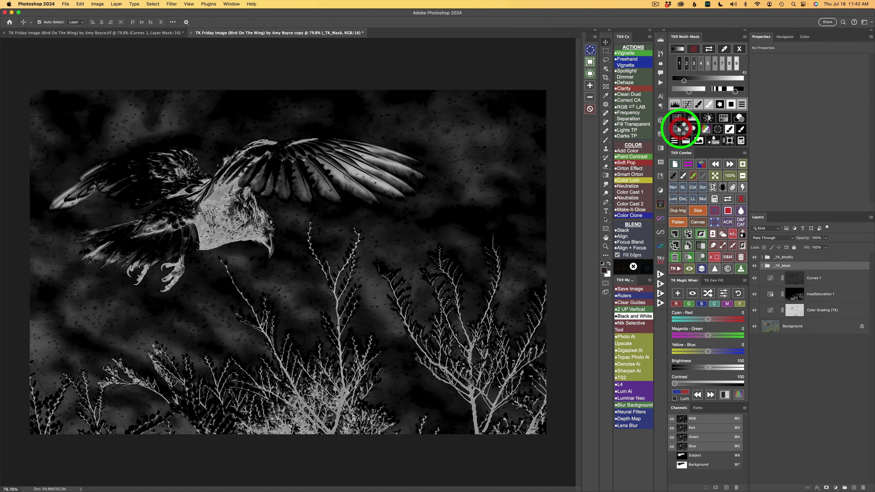
left_click(681, 128)
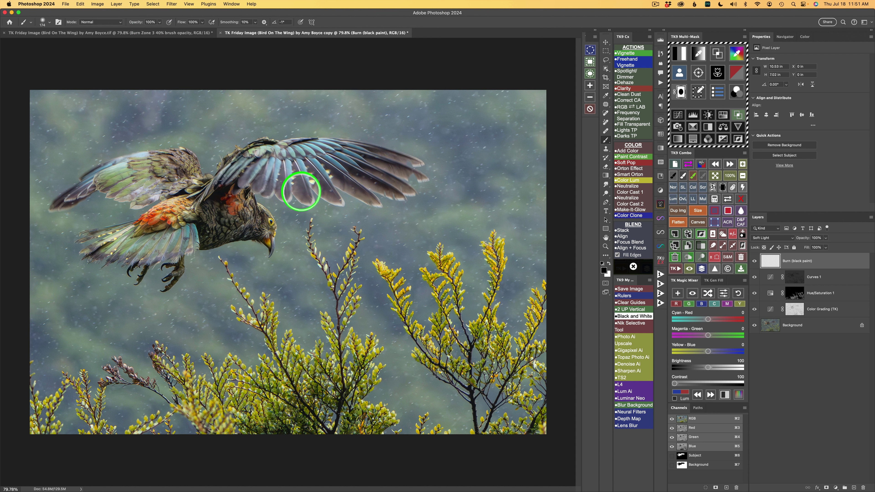
Burn the bird's wings and body with a black brush at 40% opacity, and compare the image without the burn layer
key("4")
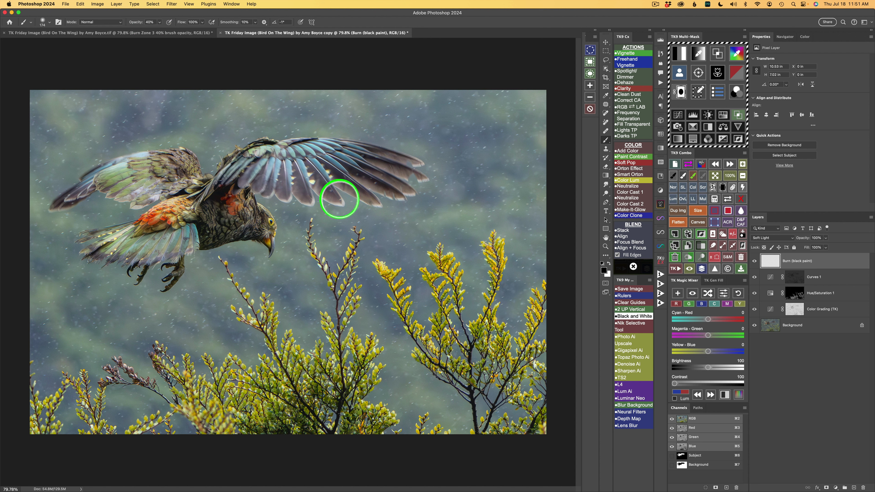
mouse_move(340, 199)
left_mouse_down()
mouse_move(388, 170)
mouse_move(366, 154)
mouse_move(297, 149)
mouse_move(350, 149)
mouse_move(405, 172)
mouse_move(337, 158)
mouse_move(399, 180)
mouse_move(332, 164)
mouse_move(352, 181)
mouse_move(322, 151)
mouse_move(230, 162)
mouse_move(298, 188)
mouse_move(345, 169)
mouse_move(293, 162)
mouse_move(281, 148)
mouse_move(199, 191)
mouse_move(213, 216)
mouse_move(263, 229)
mouse_move(271, 246)
mouse_move(246, 222)
mouse_move(193, 233)
mouse_move(151, 259)
mouse_move(108, 256)
mouse_move(83, 237)
mouse_move(121, 227)
mouse_move(102, 248)
mouse_move(166, 248)
mouse_move(149, 254)
mouse_move(161, 252)
mouse_move(175, 273)
mouse_move(171, 260)
mouse_move(190, 235)
left_mouse_up()
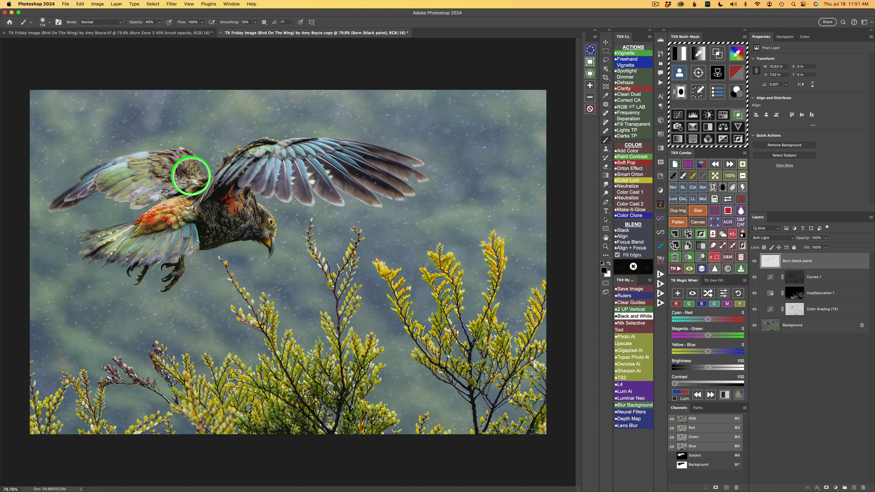
mouse_move(192, 181)
left_mouse_down()
mouse_move(169, 190)
mouse_move(110, 183)
mouse_move(138, 166)
mouse_move(72, 198)
mouse_move(150, 163)
mouse_move(129, 180)
left_mouse_up()
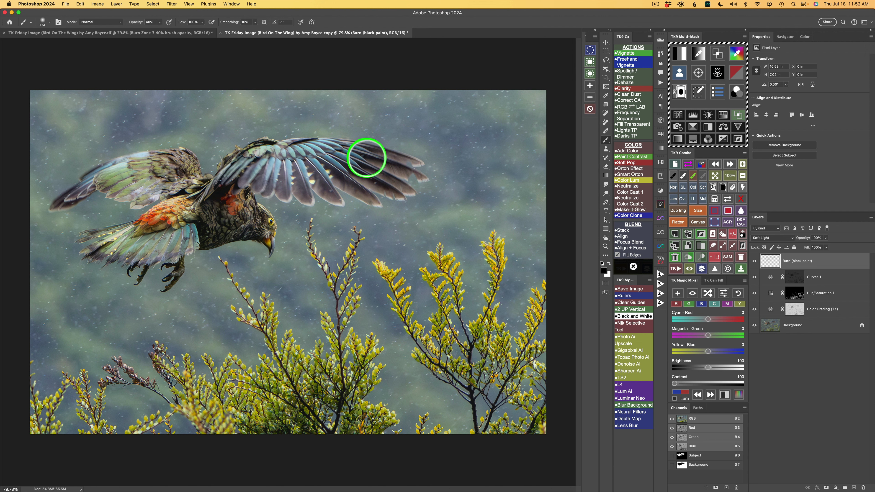
mouse_move(408, 168)
left_mouse_down()
mouse_move(371, 159)
mouse_move(393, 178)
mouse_move(354, 171)
mouse_move(370, 185)
mouse_move(346, 185)
mouse_move(311, 163)
mouse_move(333, 186)
mouse_move(305, 161)
mouse_move(316, 153)
mouse_move(308, 152)
mouse_move(337, 153)
mouse_move(276, 150)
mouse_move(260, 161)
left_mouse_up()
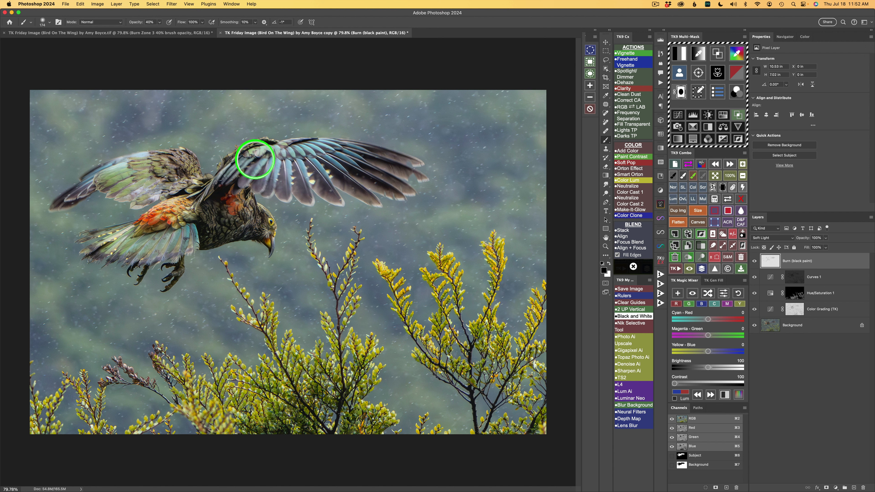
left_click(754, 262)
left_click(754, 261)
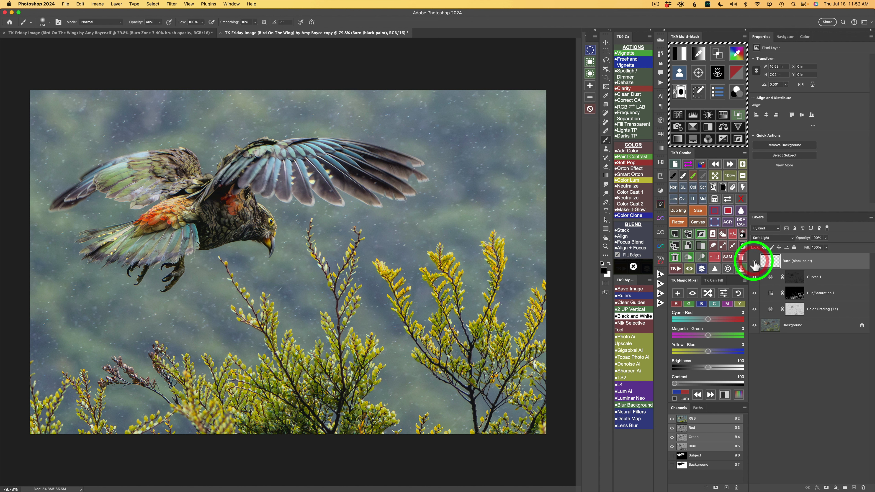
left_click(754, 261)
left_click(754, 261)
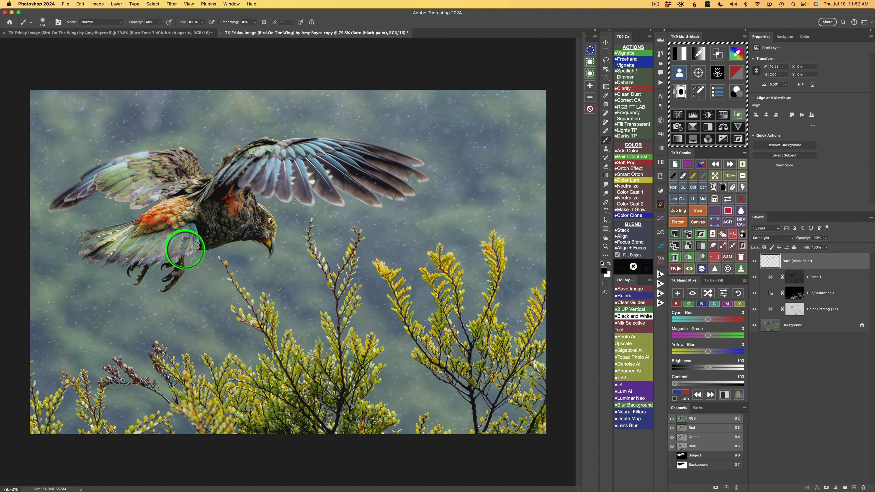
Burn the bird's tail feathers with the 40% black brush and compare the image with and without the burn layer
left_click(95, 254)
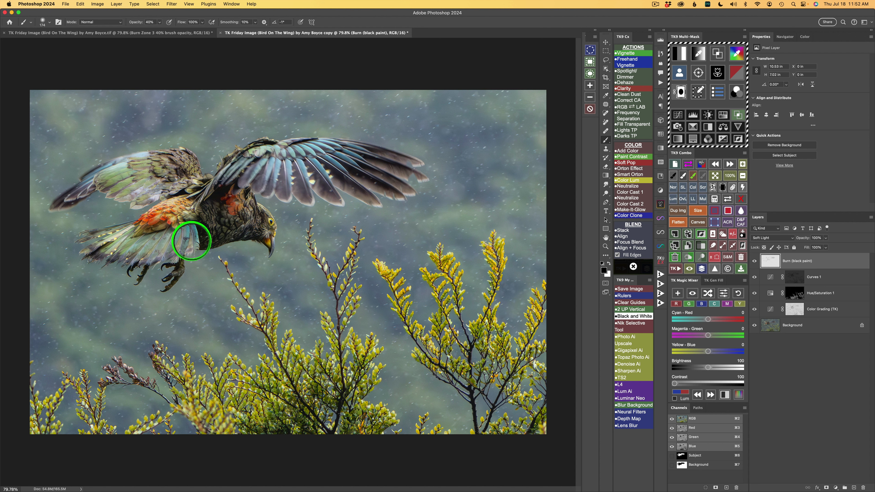
left_click(88, 250)
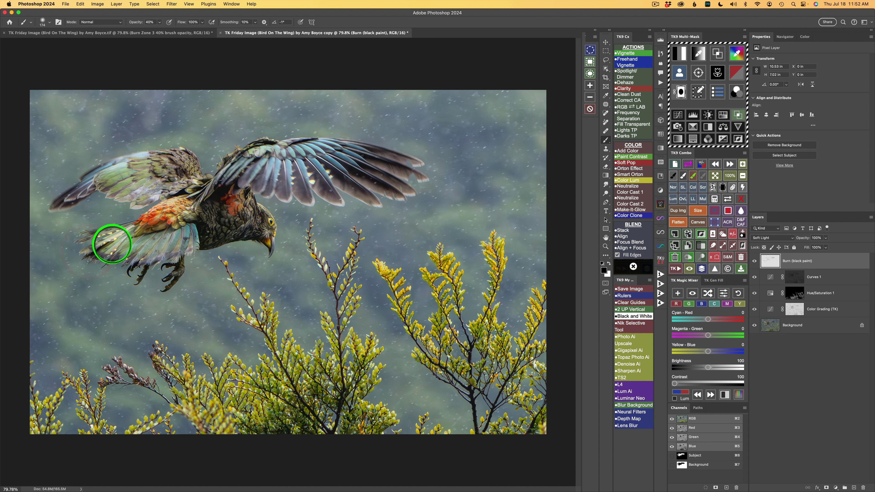
left_click(114, 242)
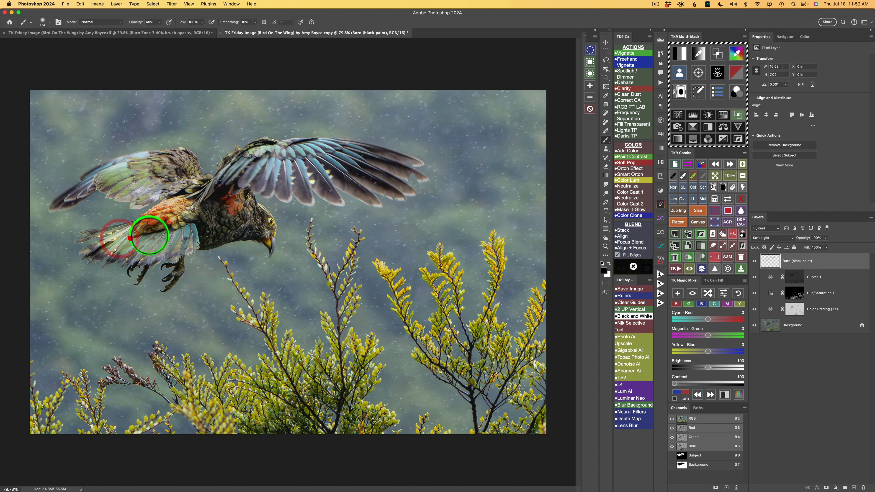
left_click(130, 238)
left_click(132, 230)
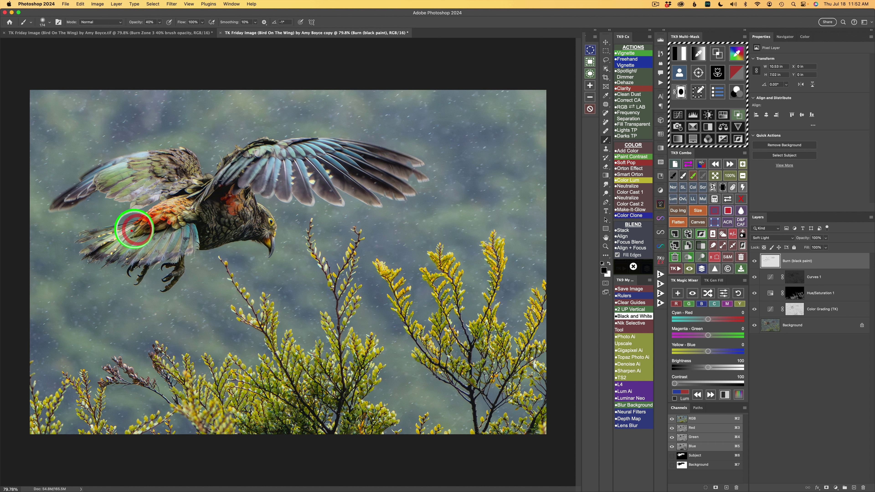
left_click(89, 245)
left_click(106, 271)
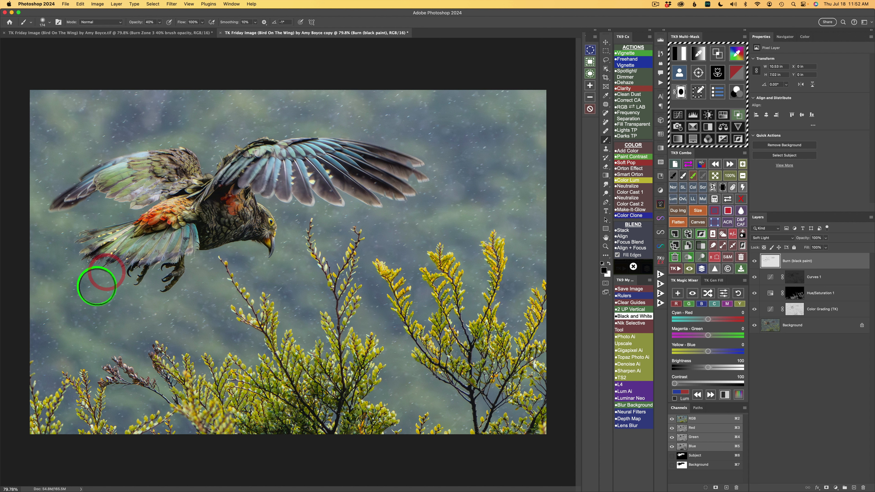
left_click(754, 262)
left_click(754, 262)
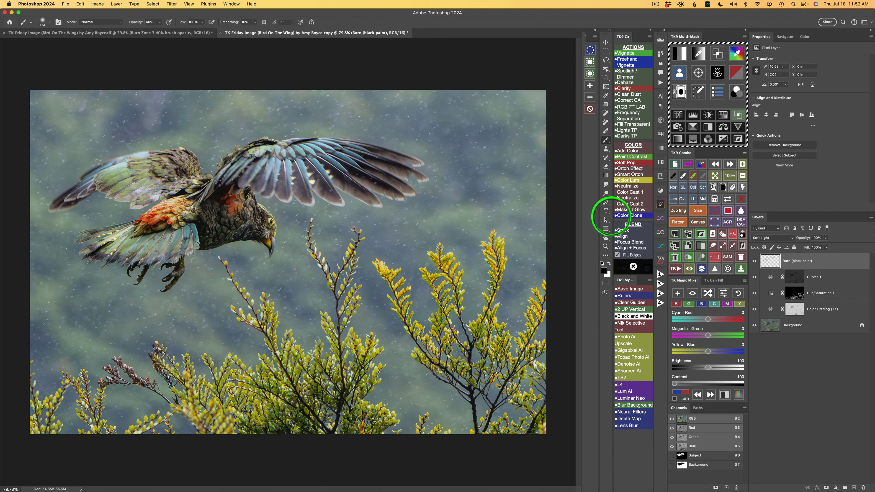
Apply the saved Subject mask to the burn layer so it affects only the bird, and hide the layer to compare
left_click(715, 199)
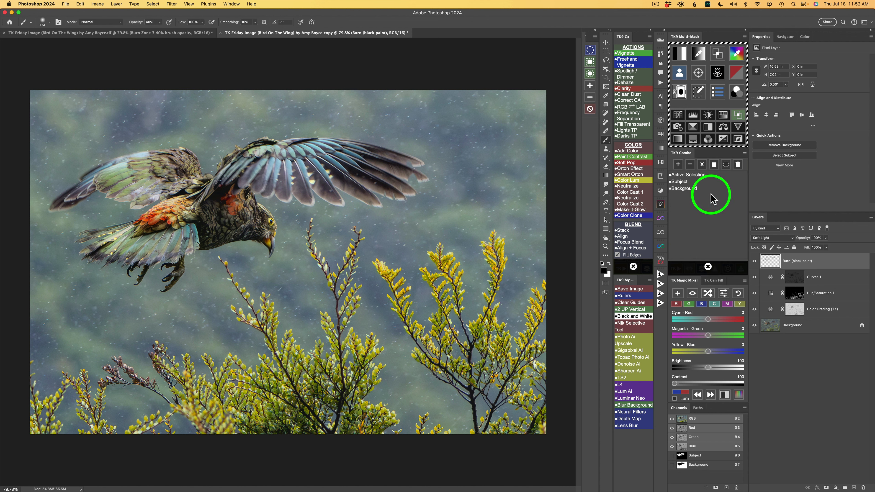
left_click(680, 182)
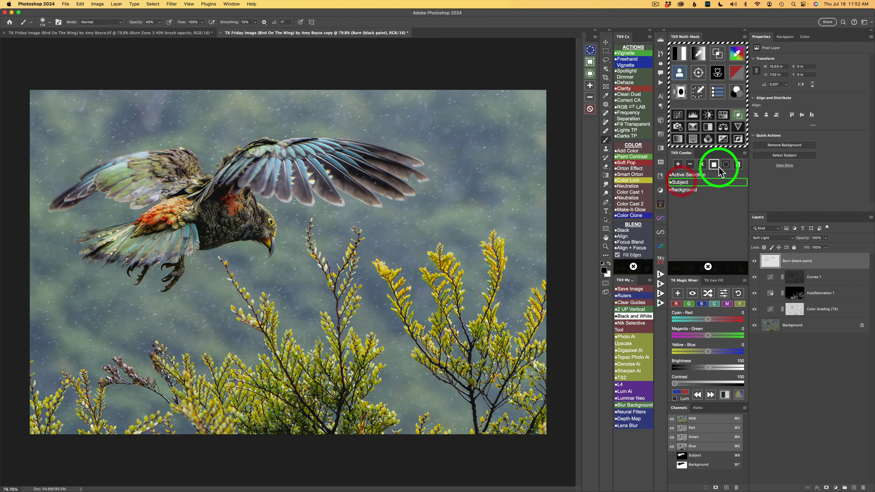
left_click(715, 164)
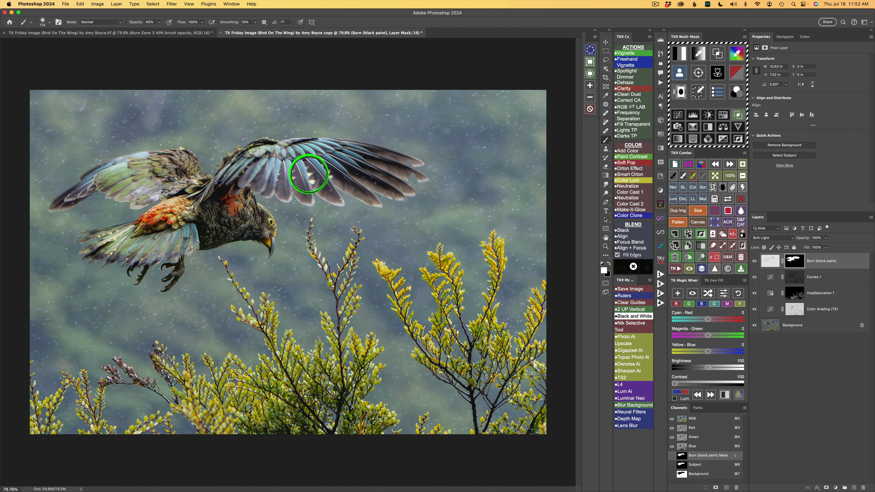
left_click(755, 263)
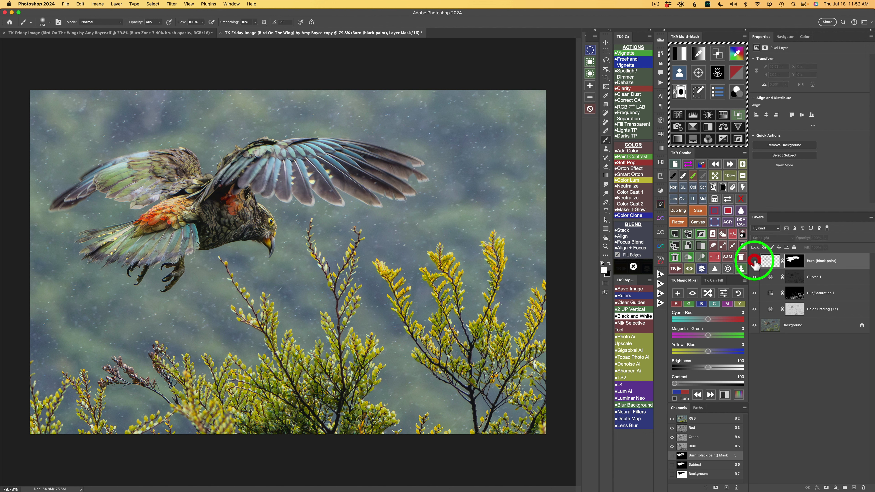
Show the burn layer again, reduce its opacity to 90%, and compare the image with and without it
left_click(755, 263)
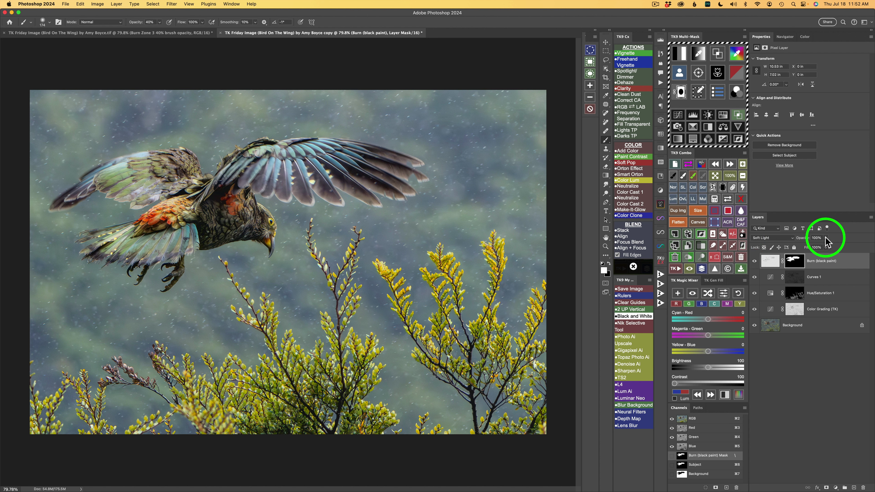
left_click(825, 245)
left_click_drag(826, 245, 822, 245)
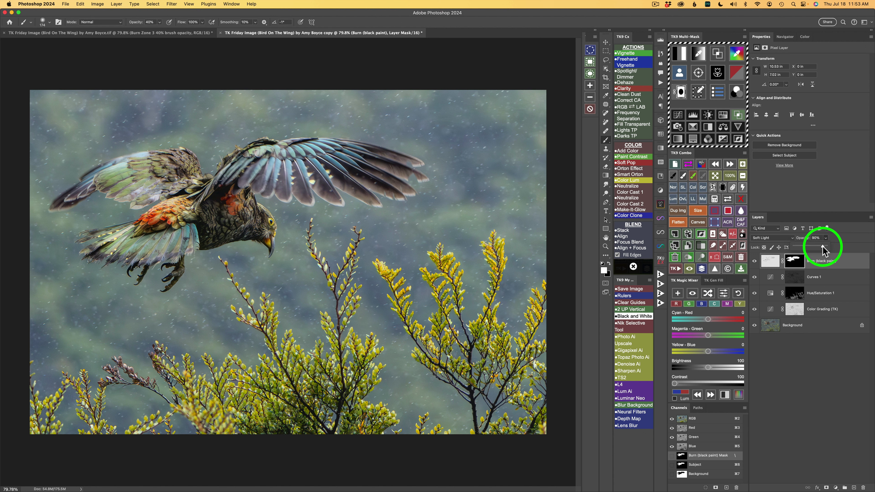
left_click_drag(823, 247, 822, 247)
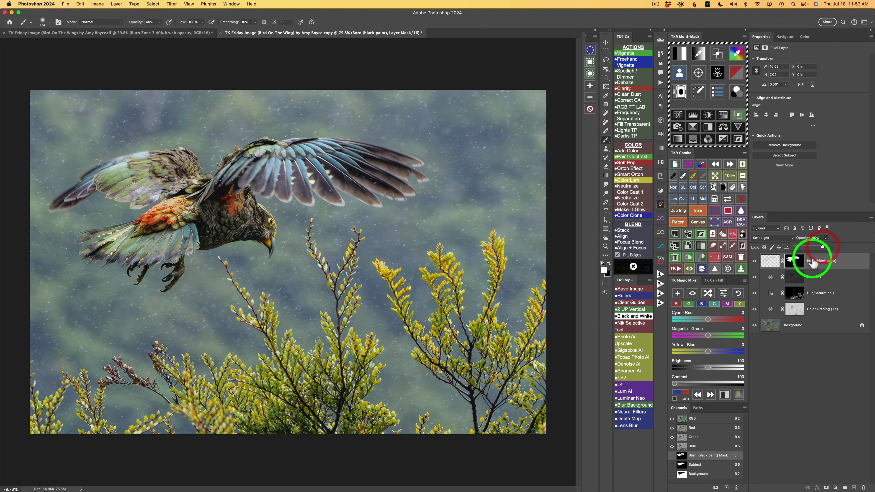
left_click(755, 262)
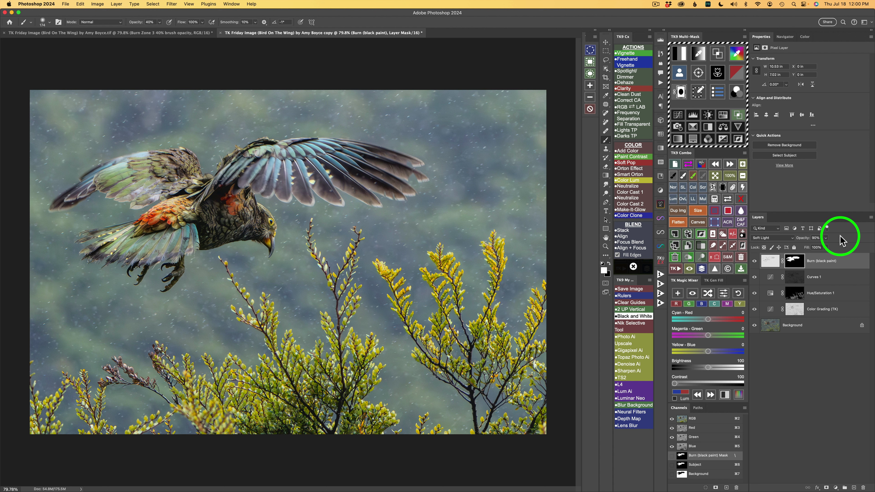
Build a zone mask from a feather-tip tone on the large wing, adjust its range, and load it as a selection on a new black-paint burn layer
key("v")
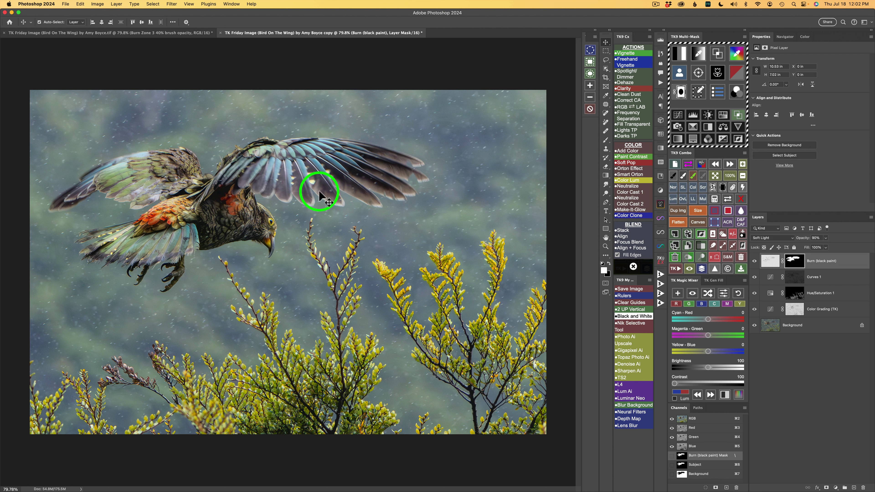
left_click(699, 54)
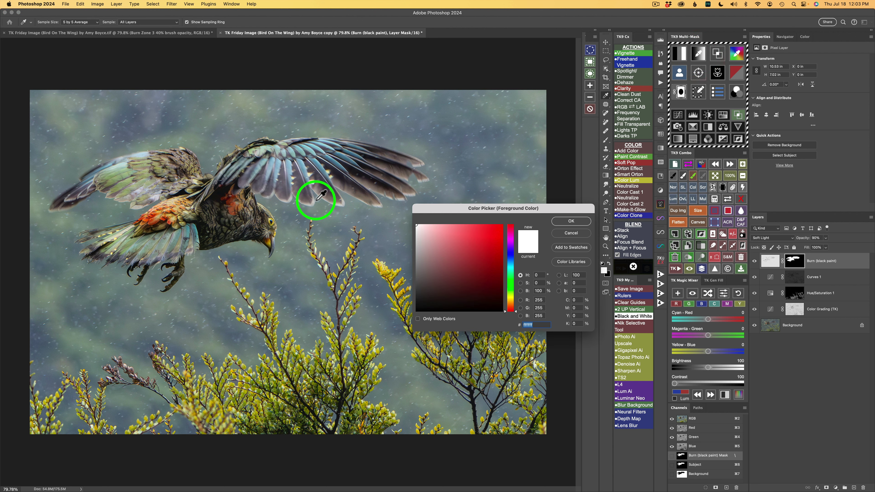
left_click(304, 192)
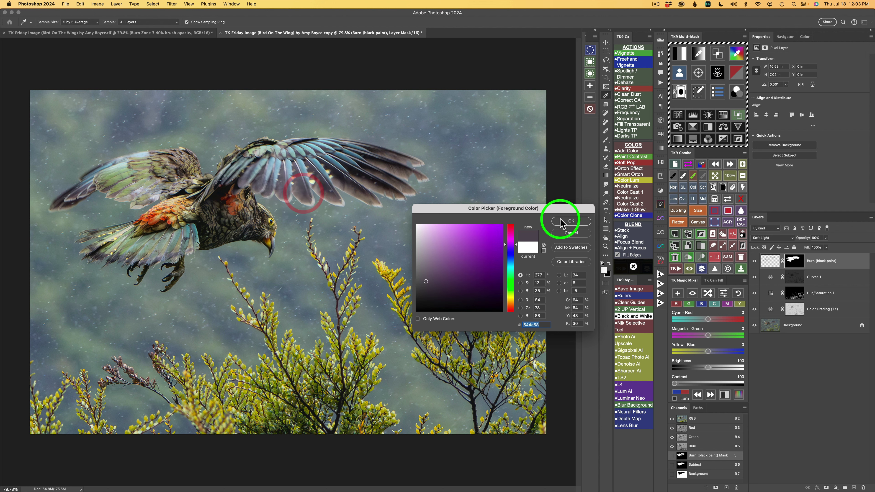
left_click(569, 221)
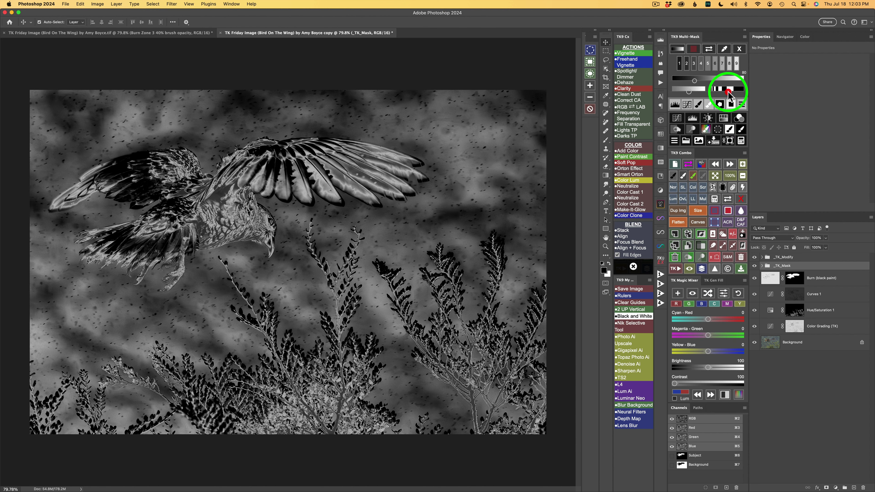
left_click(729, 91)
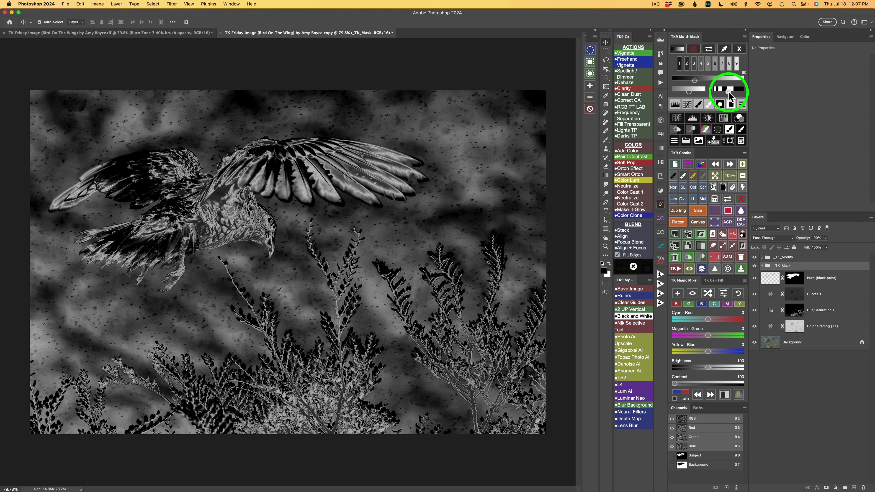
left_click(729, 91)
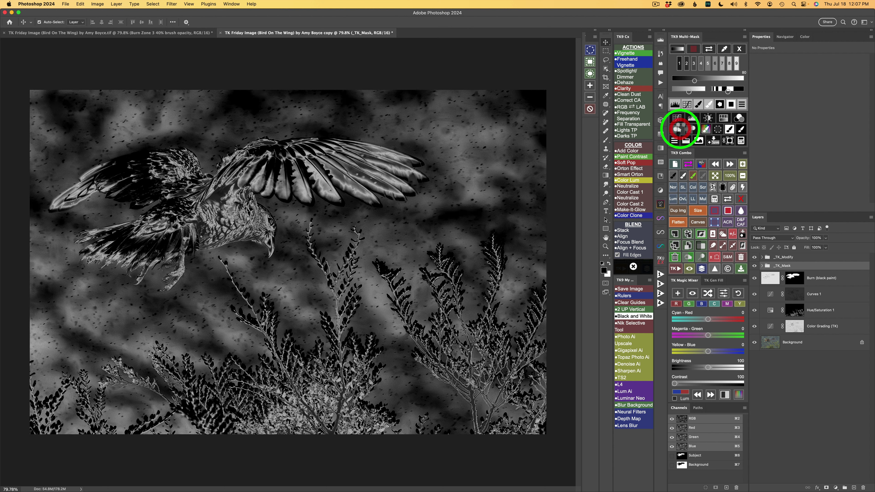
left_click(678, 129)
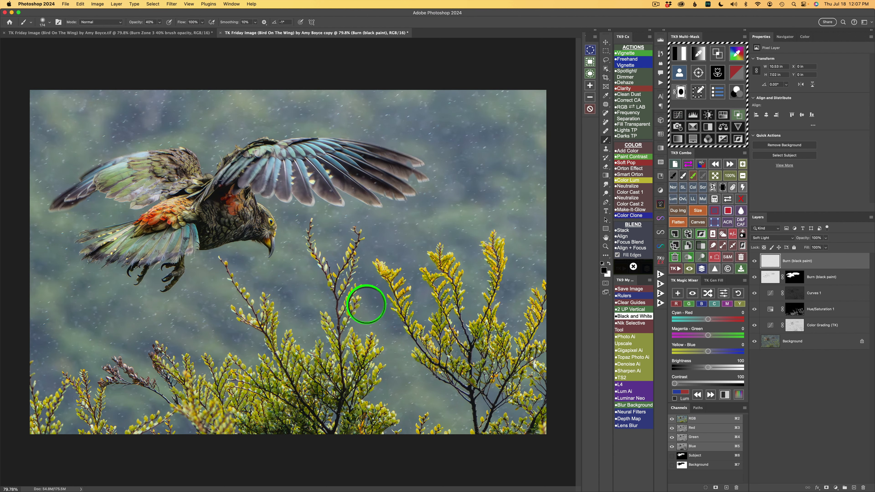
Burn the large wing's feather tips on the new layer with the 40% black brush and compare with the layer hidden
mouse_move(315, 190)
left_mouse_down()
mouse_move(271, 180)
mouse_move(301, 171)
mouse_move(331, 188)
mouse_move(313, 178)
mouse_move(305, 192)
mouse_move(314, 175)
mouse_move(323, 188)
mouse_move(284, 193)
mouse_move(280, 167)
mouse_move(282, 197)
mouse_move(247, 175)
mouse_move(301, 196)
mouse_move(281, 177)
mouse_move(284, 195)
mouse_move(270, 218)
left_mouse_up()
left_click(852, 138)
left_click(754, 261)
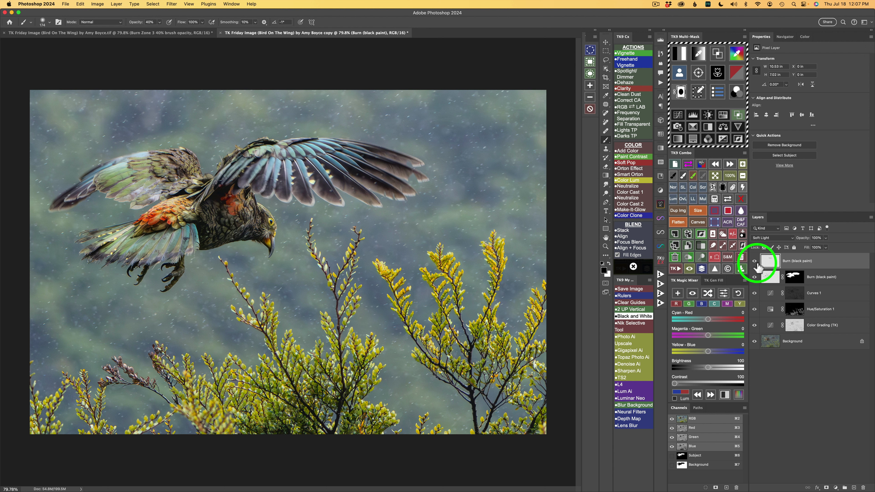
left_click(754, 261)
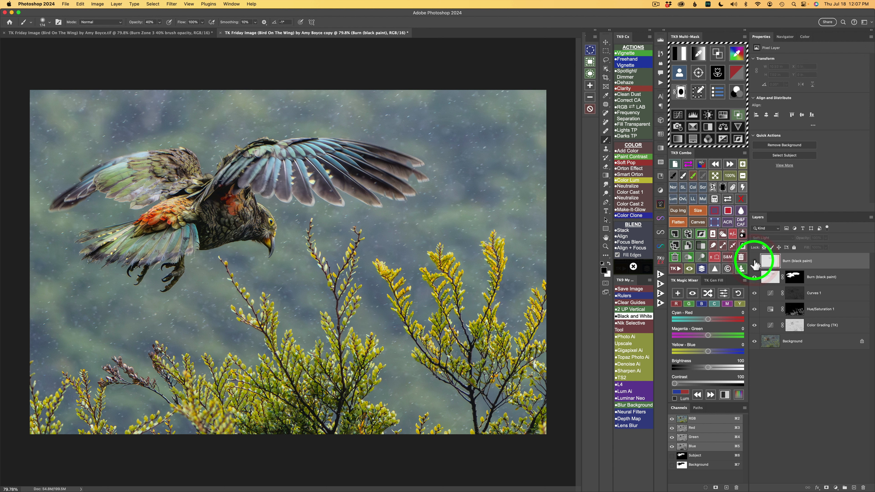
left_click(754, 261)
left_click(753, 261)
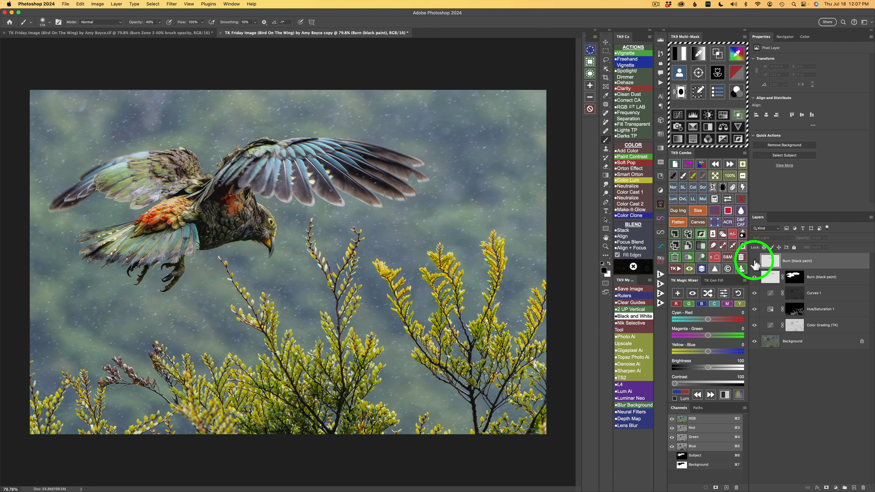
left_click(754, 261)
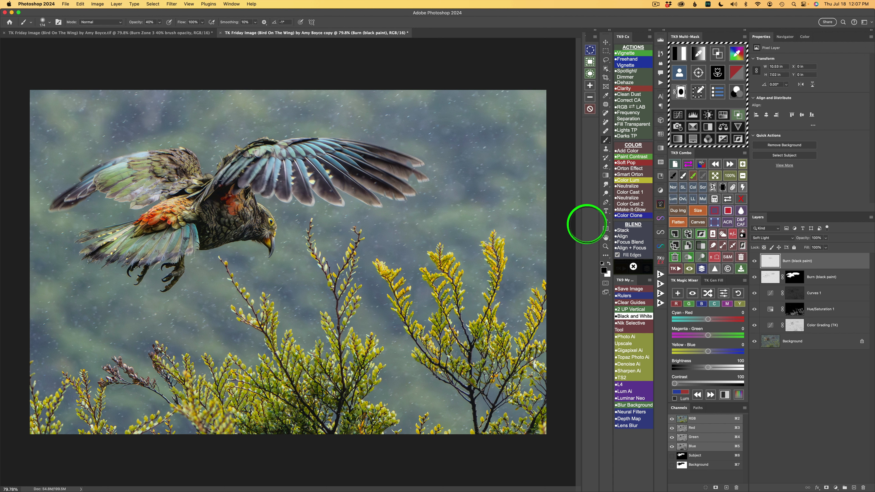
Apply the saved Subject mask to the second burn layer so it affects only the bird
left_click(715, 200)
left_click(684, 182)
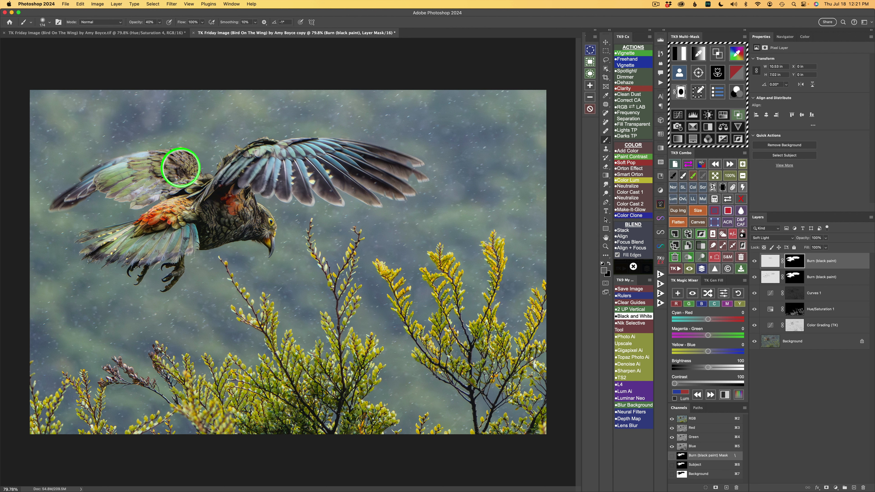
Try selecting the bird's far wing by boxing it with the Object Selection tool, and clear the selection
left_click(607, 71)
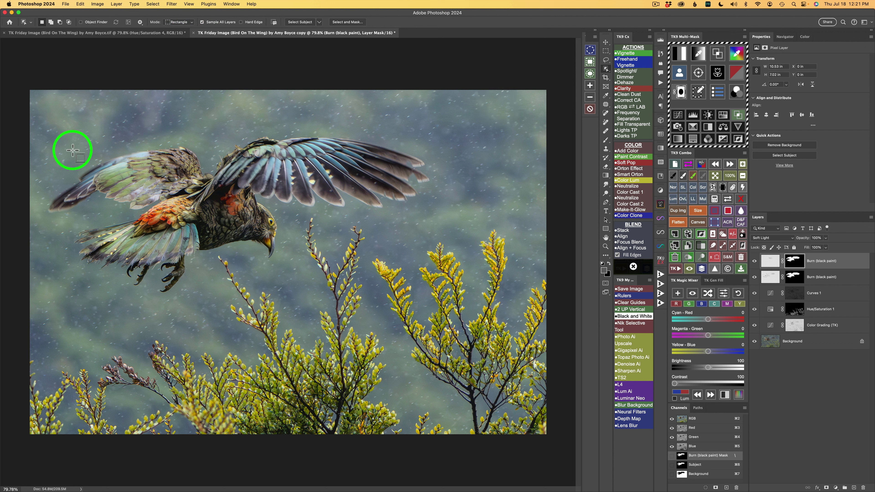
left_click_drag(48, 143, 211, 223)
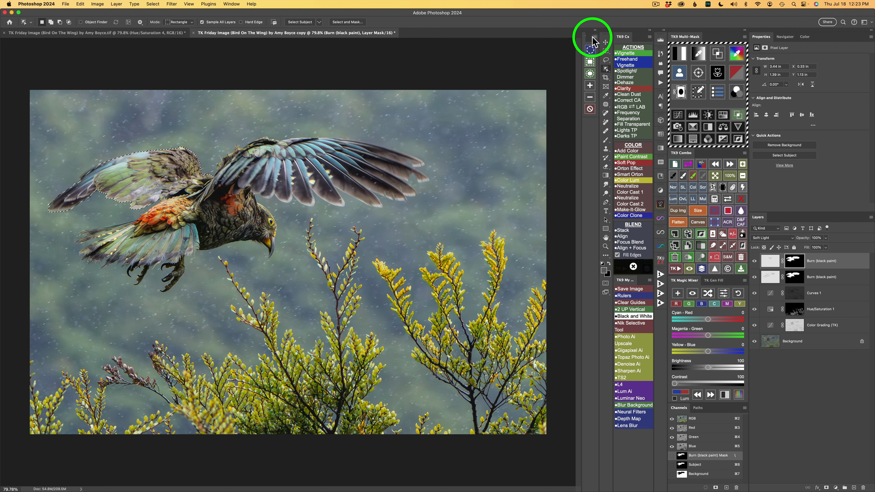
left_click(589, 109)
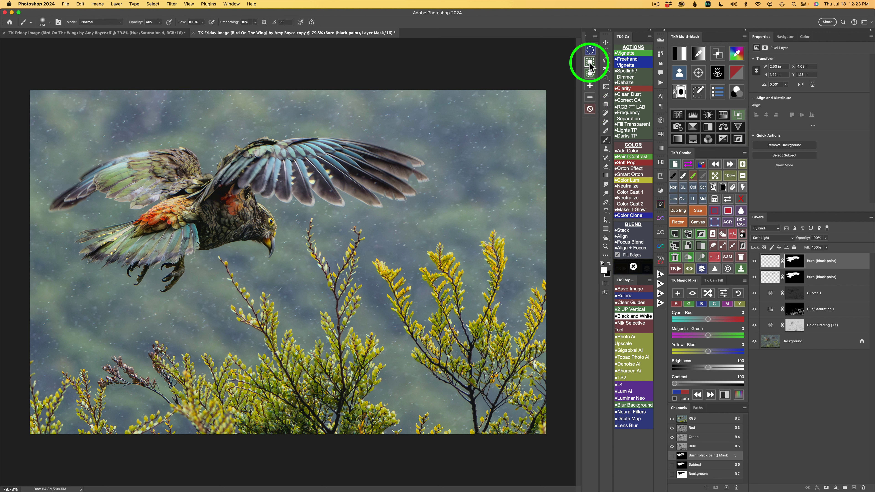
Mark the far wing's outer extents with four selection brush dots and generate an object selection of the wing
left_click(589, 62)
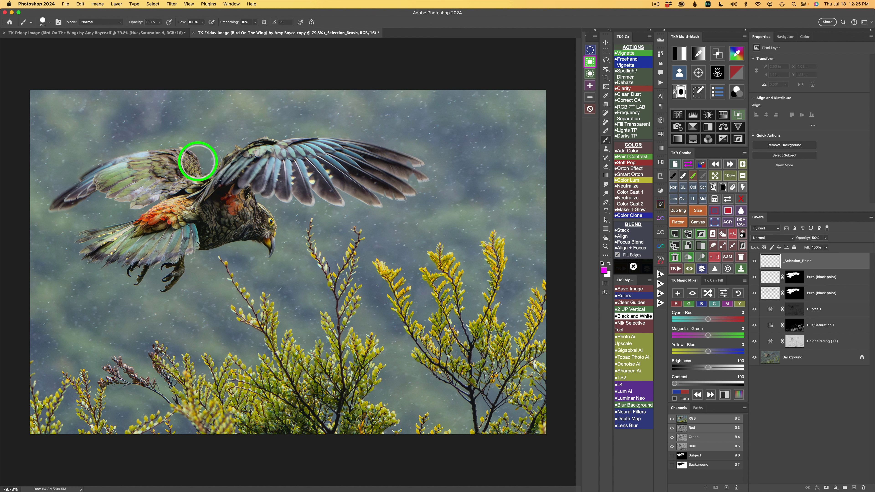
left_click_drag(195, 160, 211, 175)
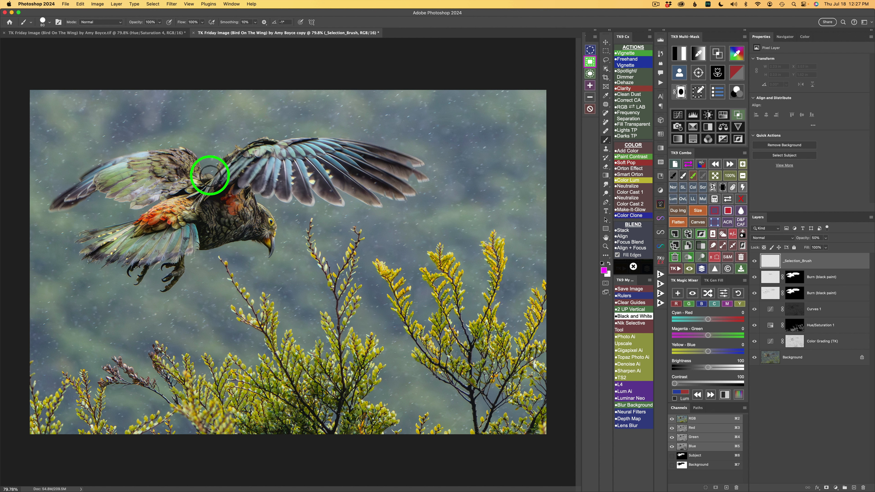
left_click_drag(210, 175, 210, 175)
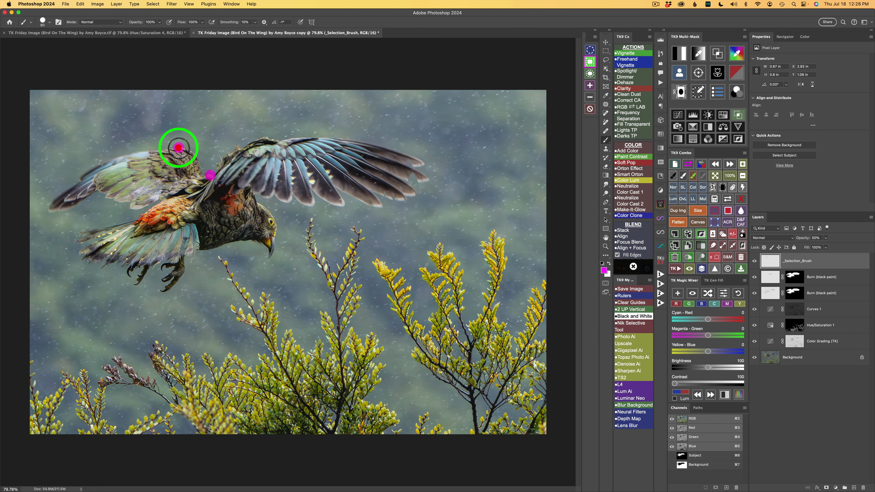
left_click_drag(178, 147, 49, 209)
left_click_drag(125, 199, 133, 207)
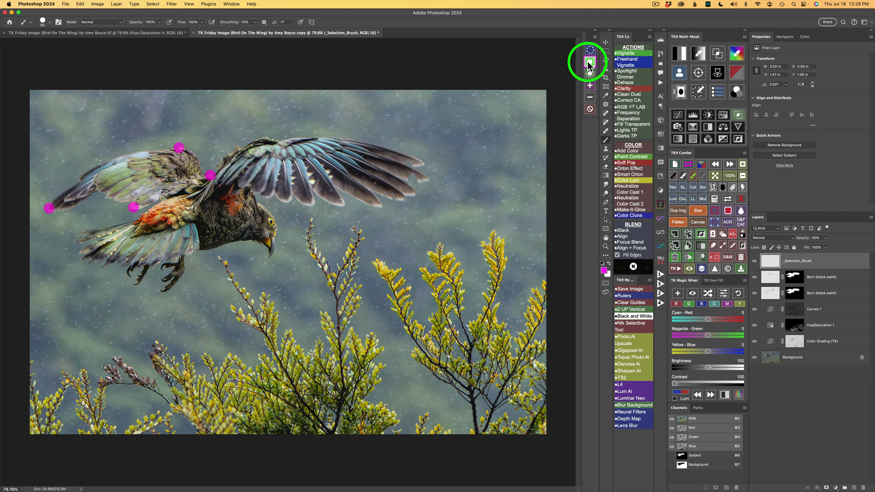
left_click(588, 61)
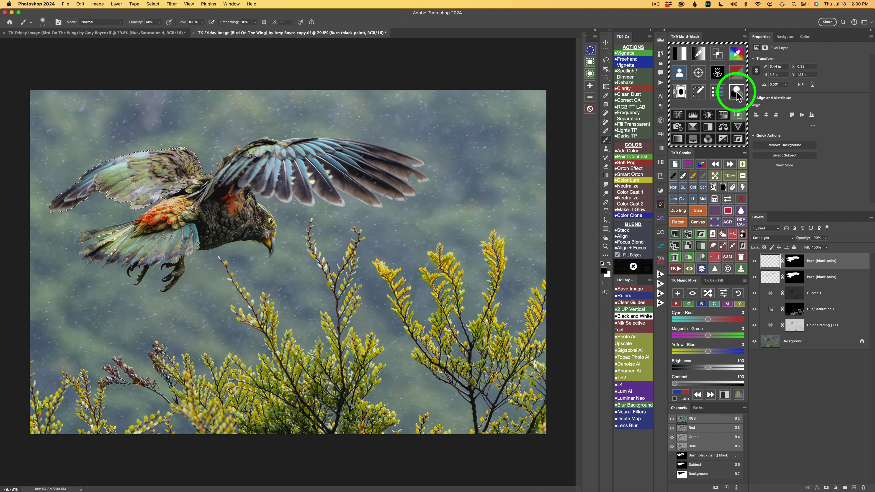
Add a Color Grading layer masked to the far wing and lower its midtone brightness to -7
left_click(734, 93)
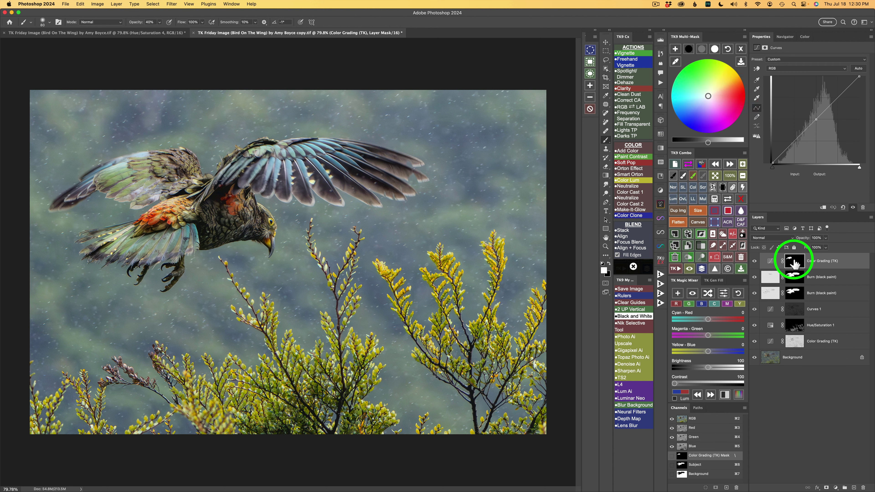
left_click(702, 49)
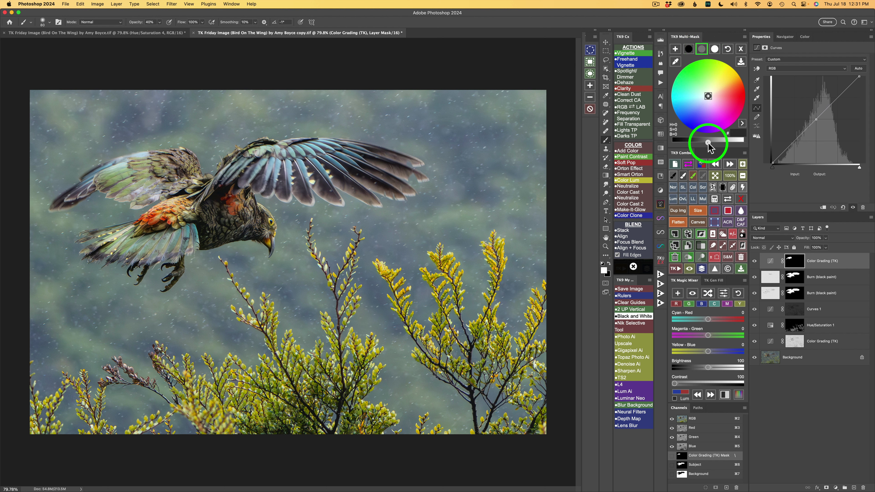
left_click_drag(705, 144, 705, 143)
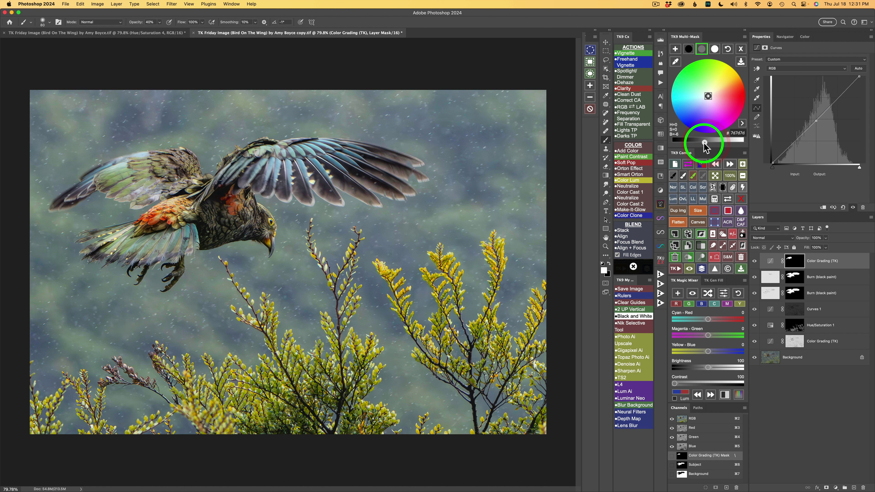
left_click(704, 143)
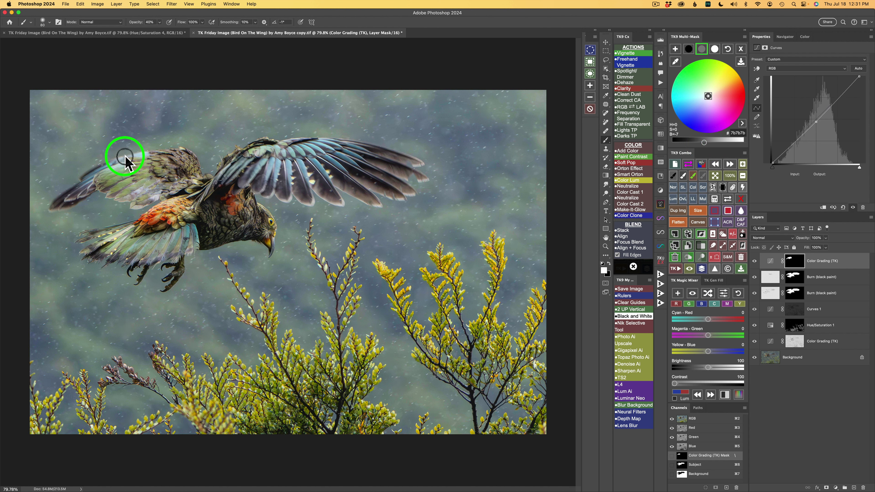
Lower the far wing's highlight brightness to -15 and compare the image with and without the Color Grading layer
left_click(714, 48)
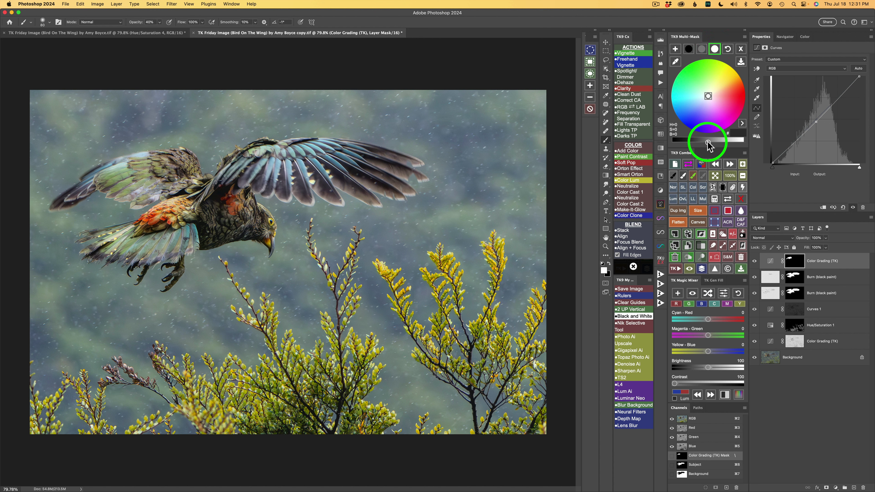
left_click_drag(708, 142, 700, 143)
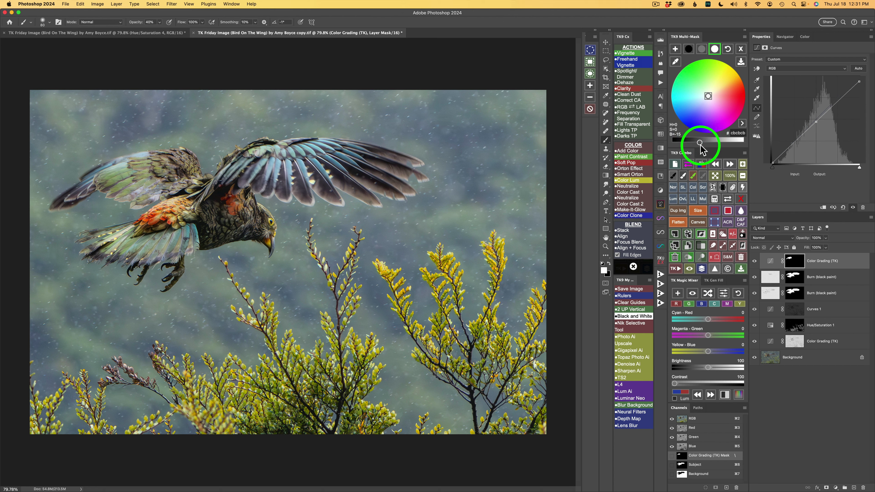
left_click(754, 261)
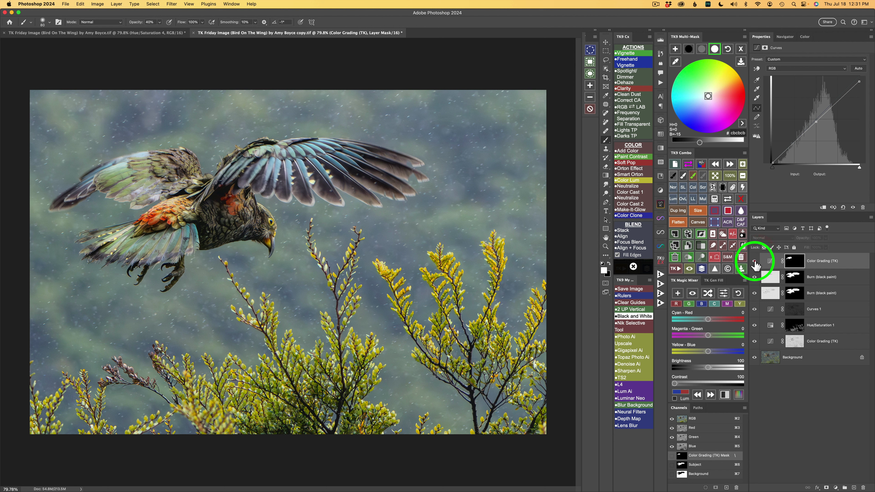
left_click(755, 262)
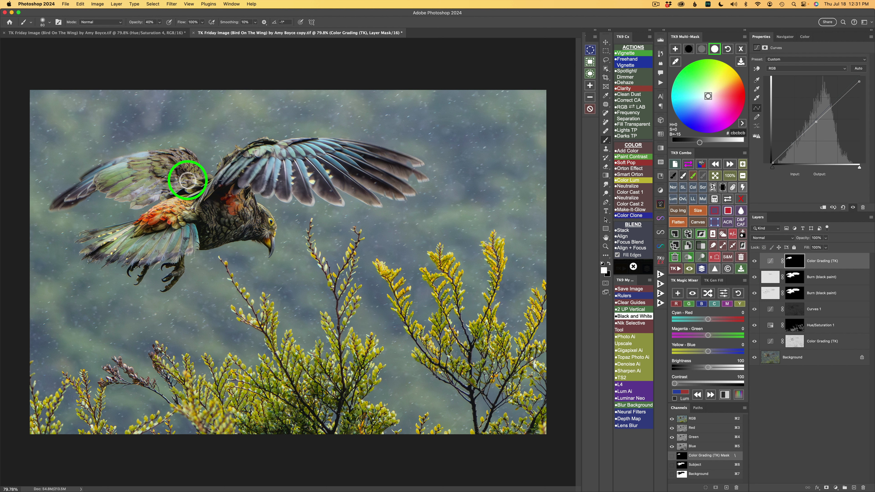
left_click(187, 182)
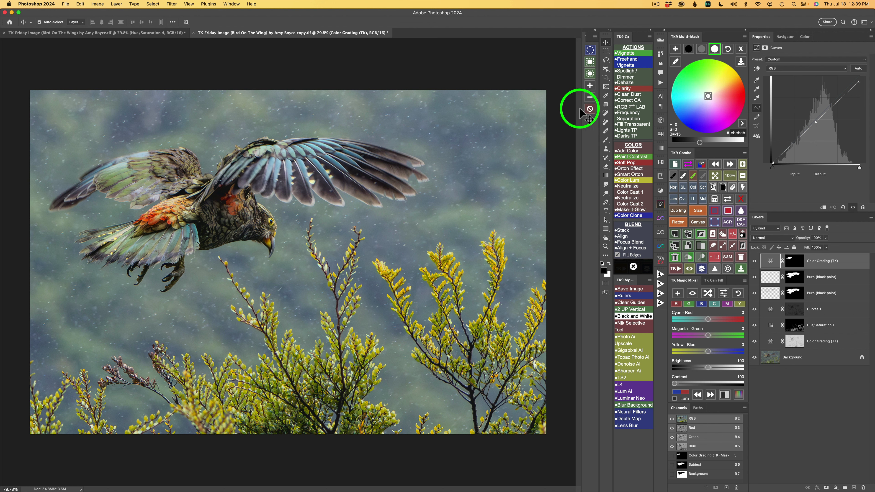
Close the quick mask controls, load the saved Subject channel as a mask, and start a multiply mask calculation with it
left_click(741, 49)
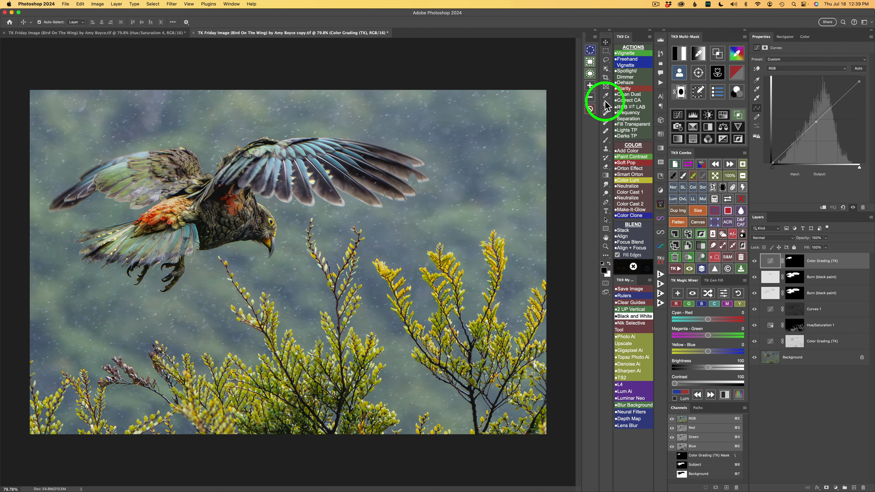
left_click(680, 74)
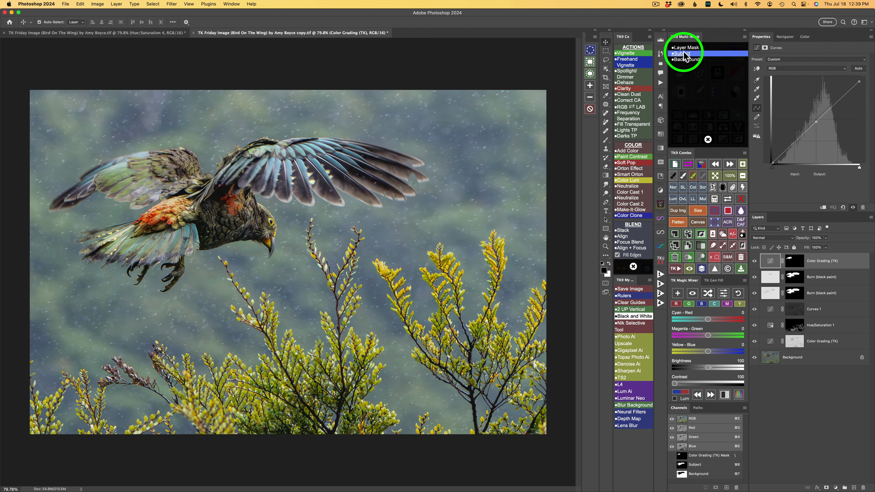
left_click(684, 54)
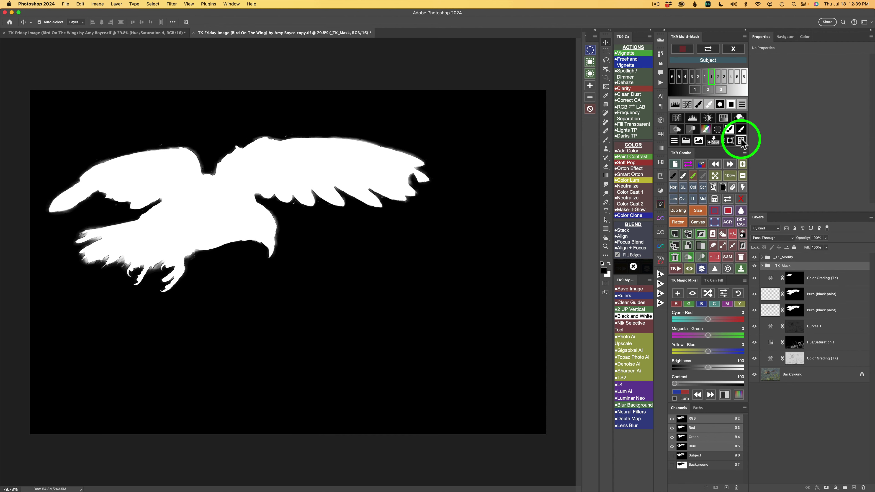
left_click(741, 140)
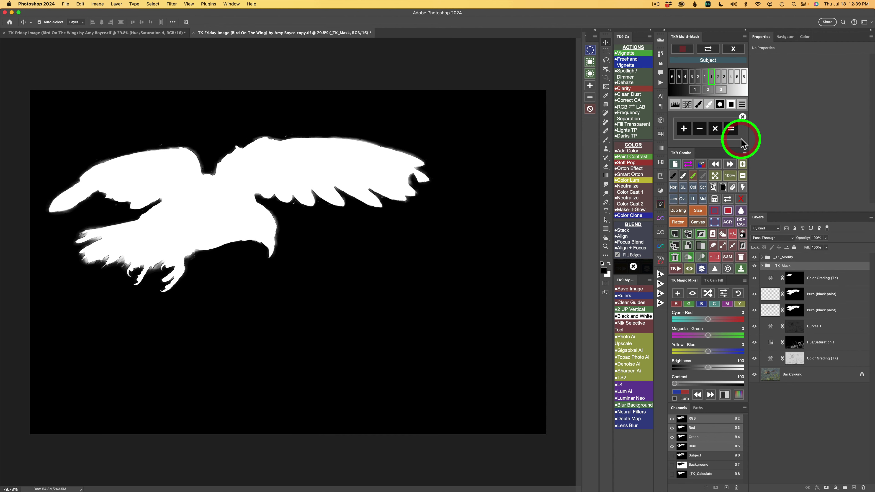
left_click(715, 130)
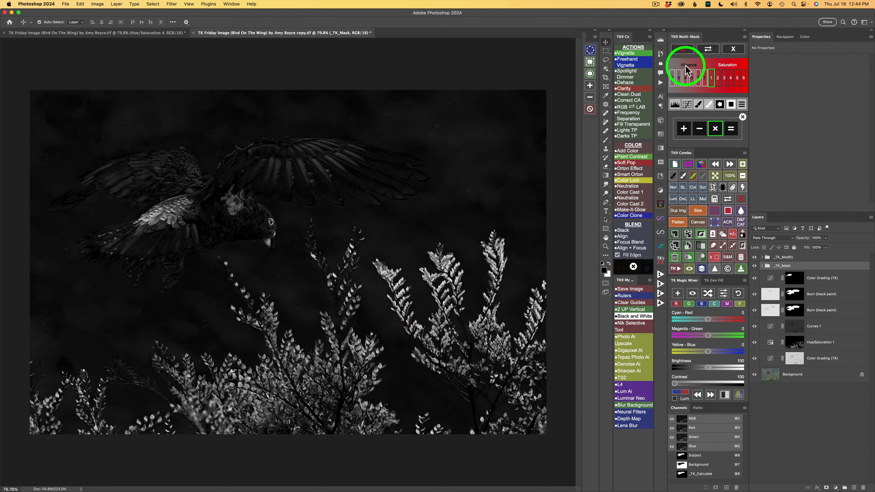
Compare vibrance mask strengths, settle on Vibrance 2, and calculate its intersection with the Subject mask
left_click(705, 80)
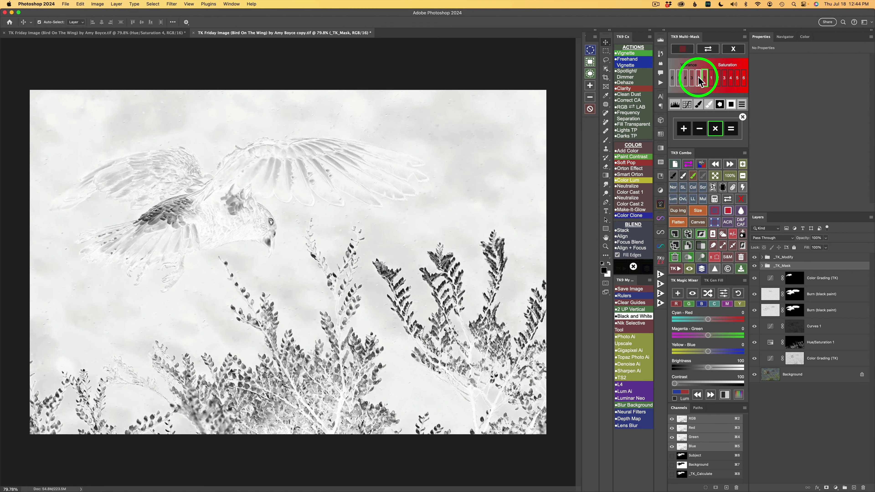
left_click(699, 80)
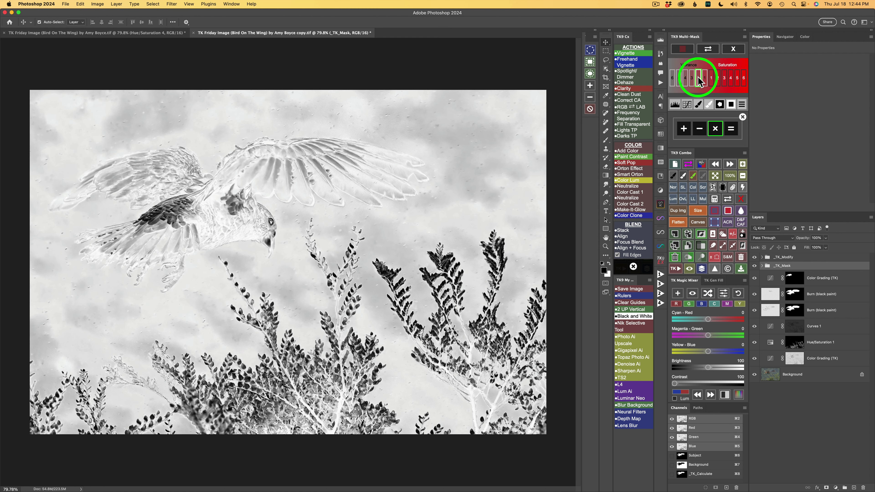
left_click(693, 79)
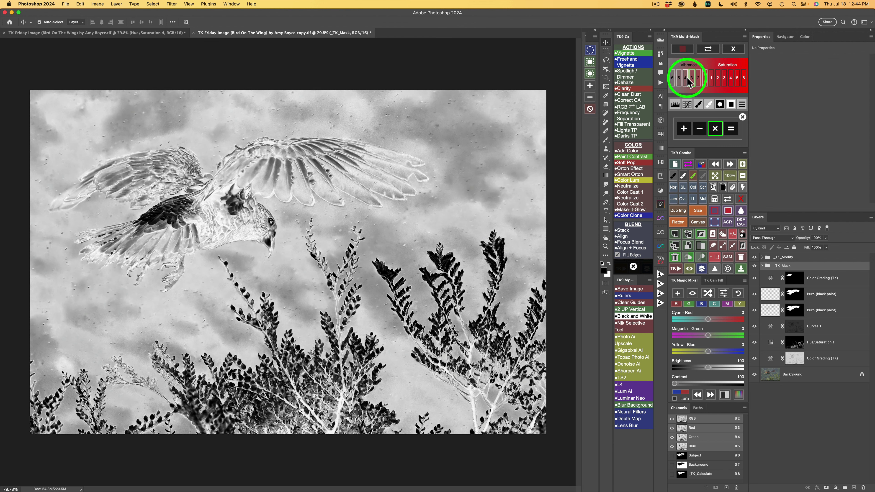
left_click(700, 80)
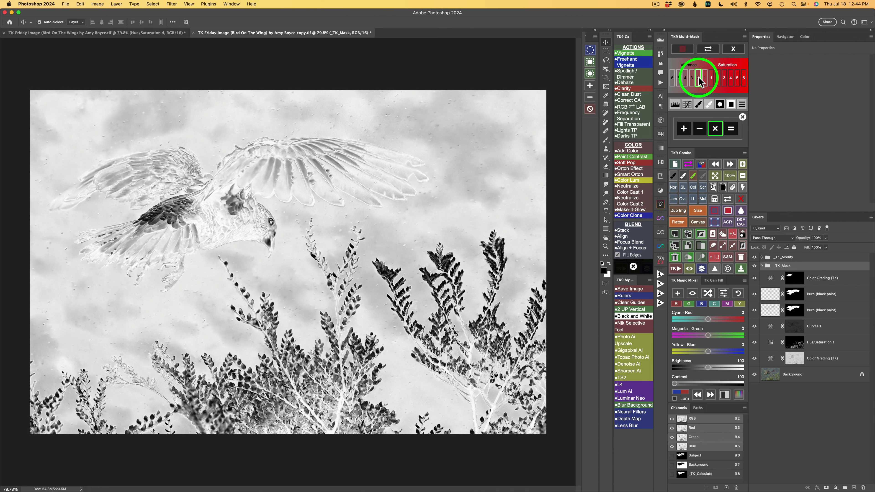
left_click(731, 131)
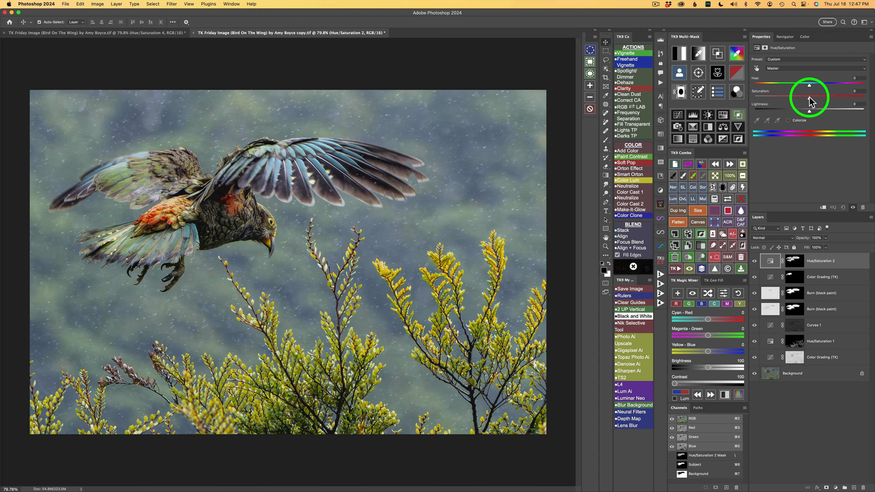
Raise saturation to +33 on a Hue/Saturation layer masked to the bird's less vibrant colors, and compare the image with and without it
left_click_drag(809, 97, 828, 98)
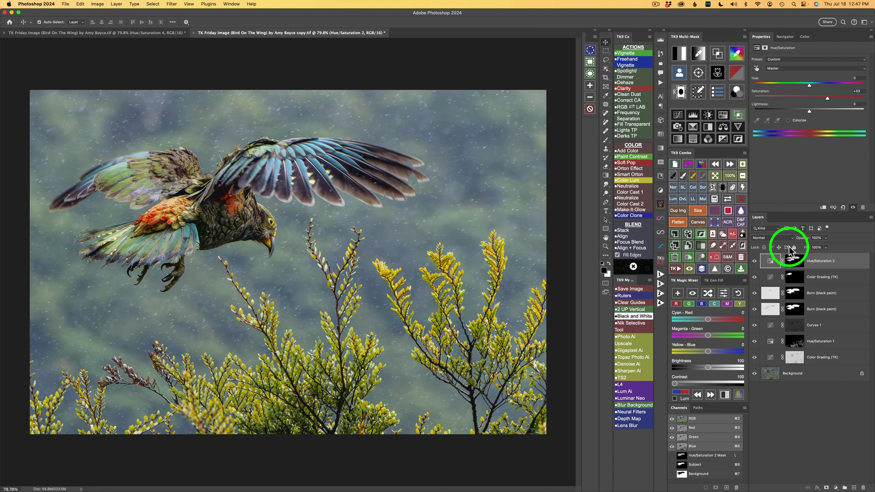
left_click(755, 261)
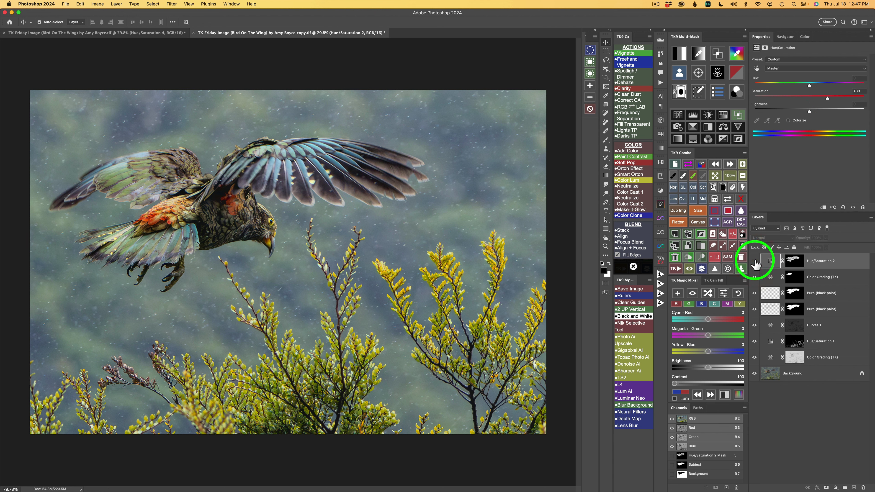
left_click(755, 261)
left_click(755, 261)
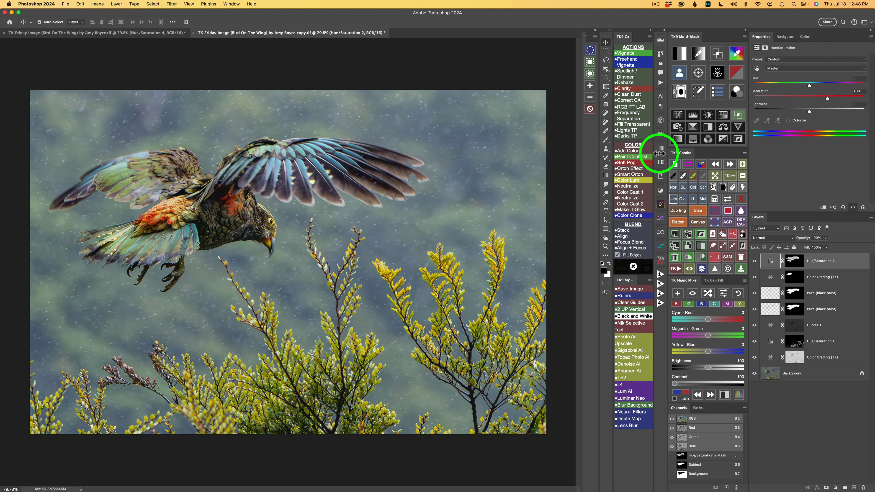
Run the Vignette action with its suggested Gaussian Blur radius, and compare the image with and without the vignette
left_click(631, 56)
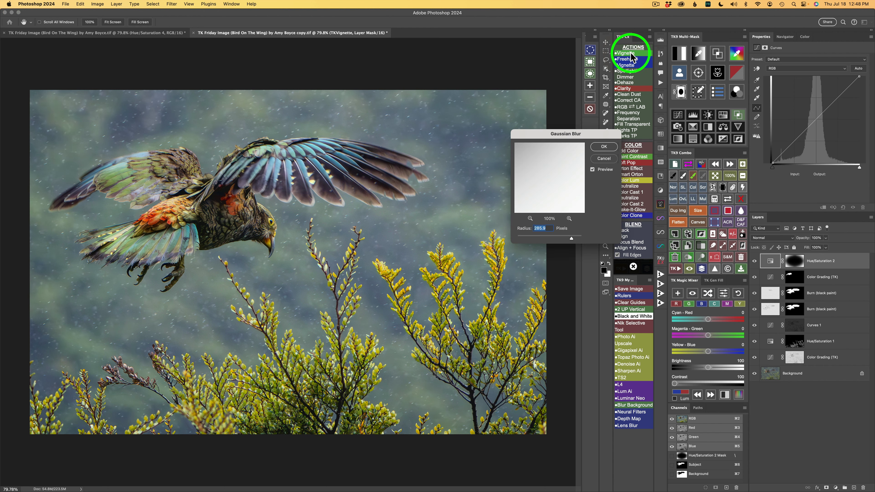
left_click(604, 147)
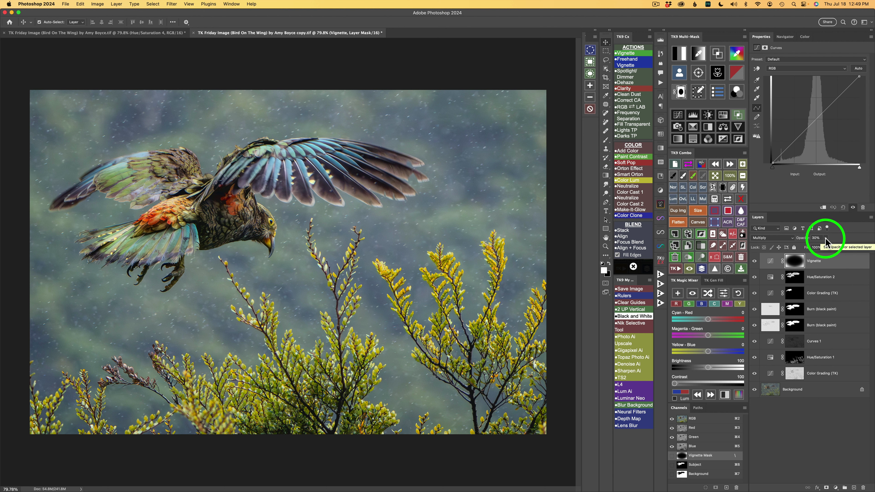
left_click(754, 262)
left_click(755, 262)
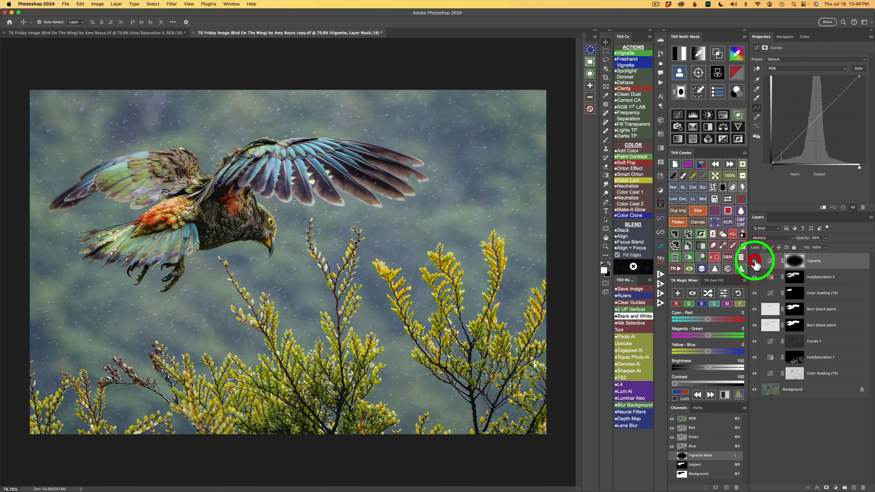
Raise the Vignette layer's opacity to 50% and compare the image with and without it
left_click(826, 238)
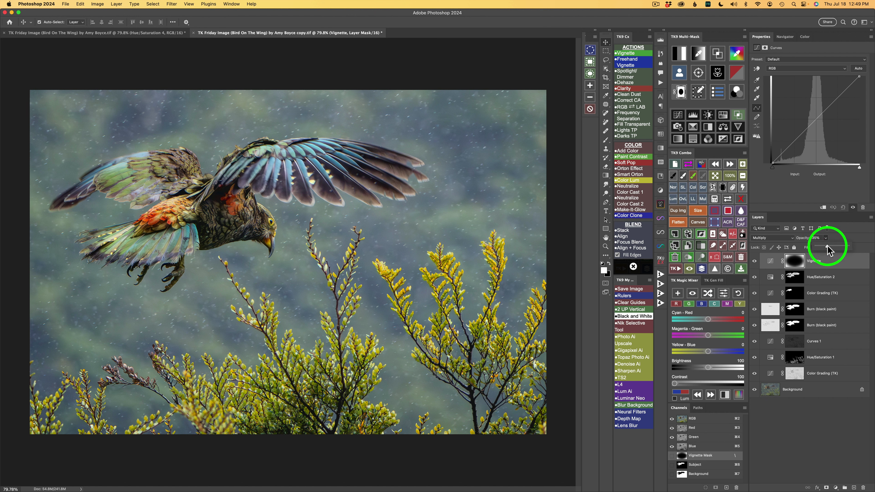
left_click(754, 261)
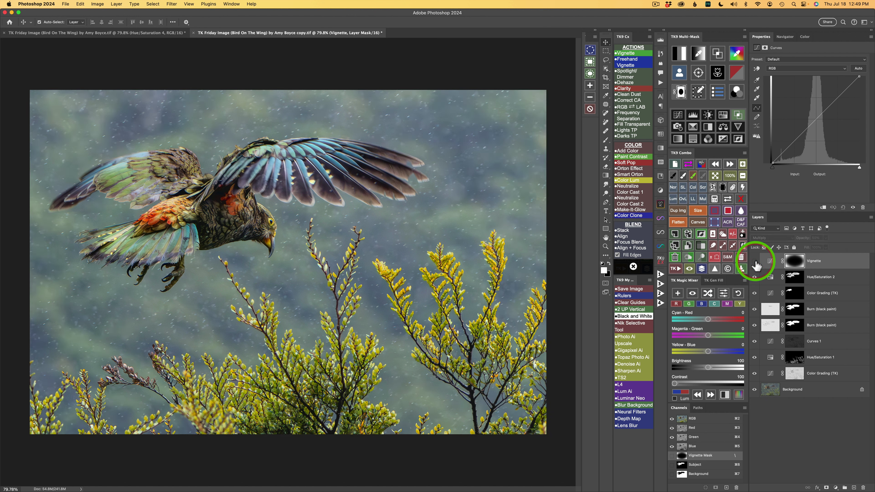
left_click(755, 261)
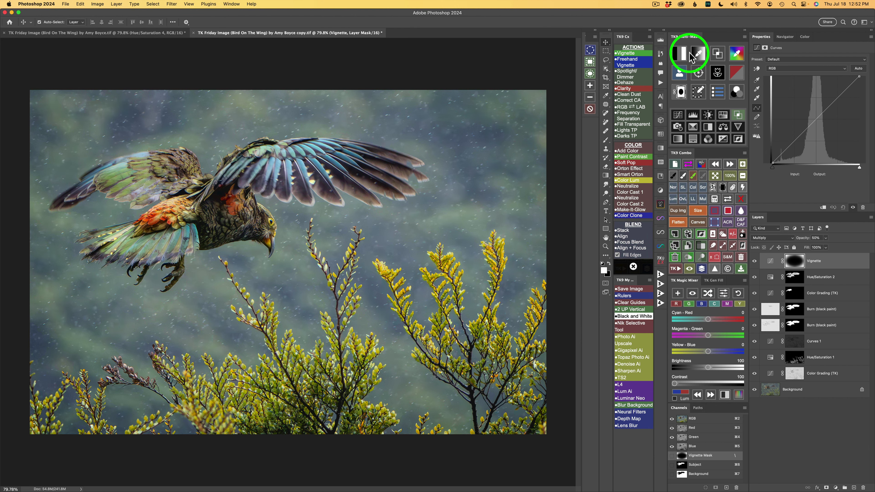
Add a Curves layer through a Midtones 1 luminosity mask, set its blend mode to Screen, and compare the brightening
left_click(679, 54)
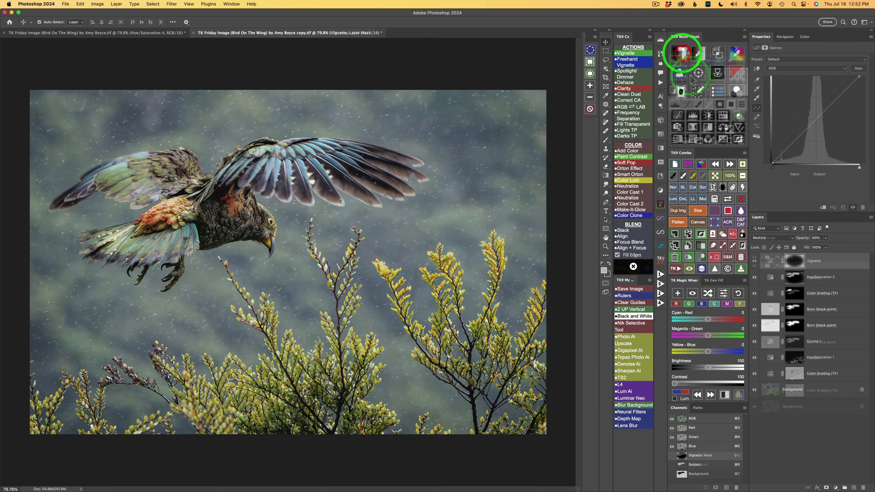
left_click(694, 90)
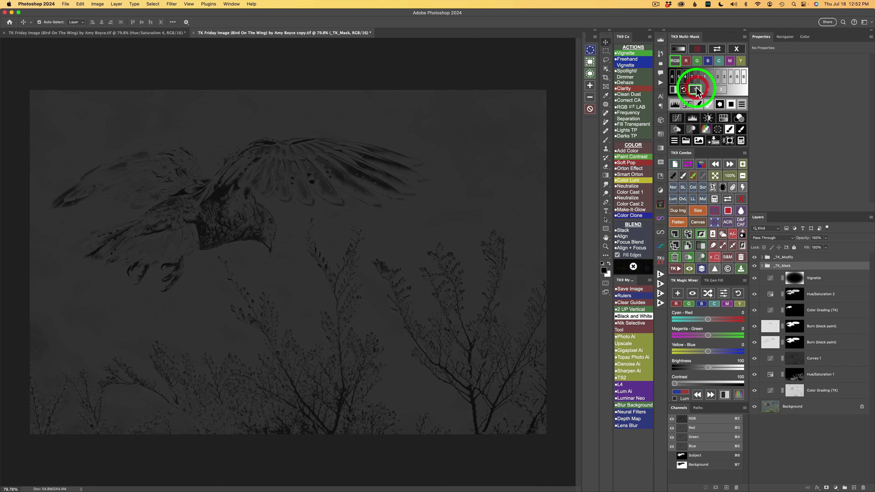
left_click(677, 118)
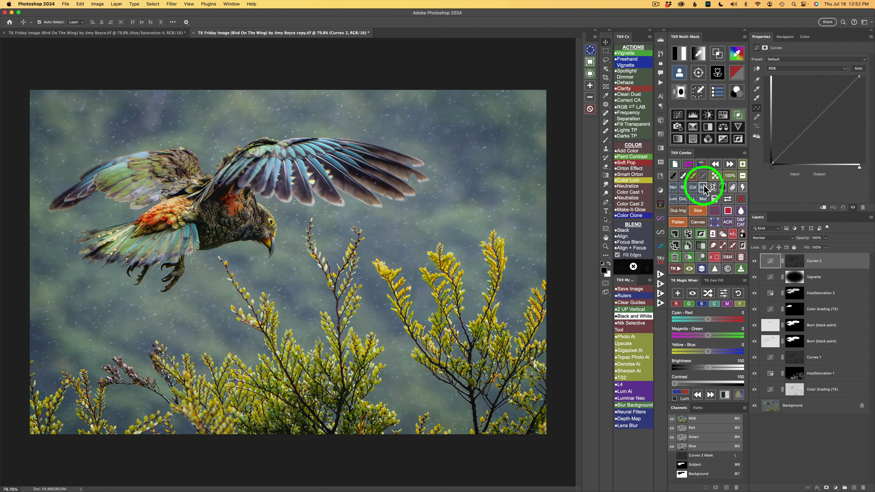
left_click(703, 188)
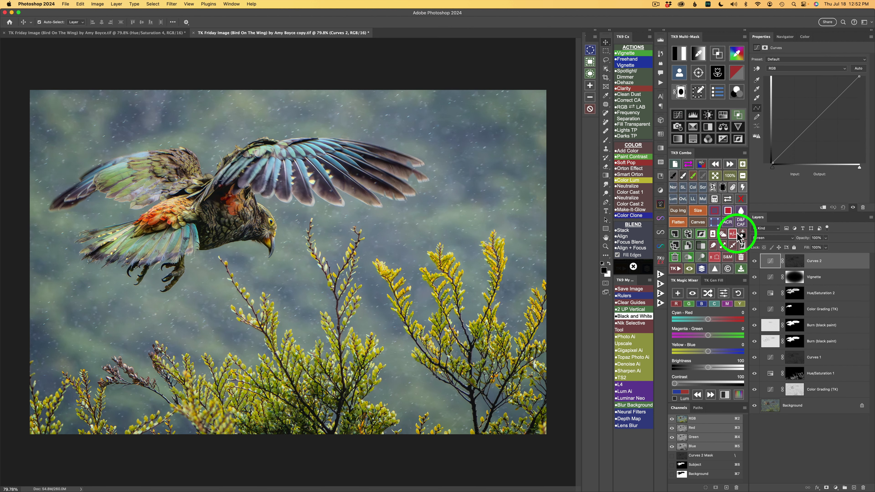
left_click(754, 262)
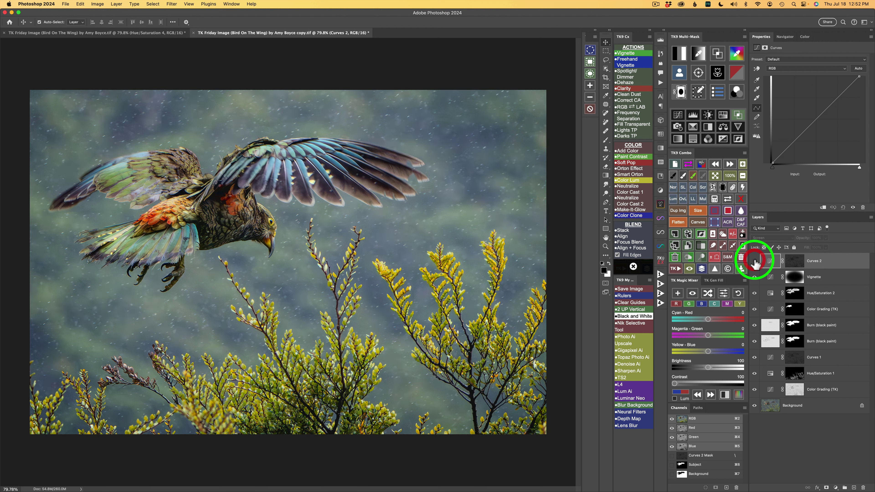
left_click(754, 262)
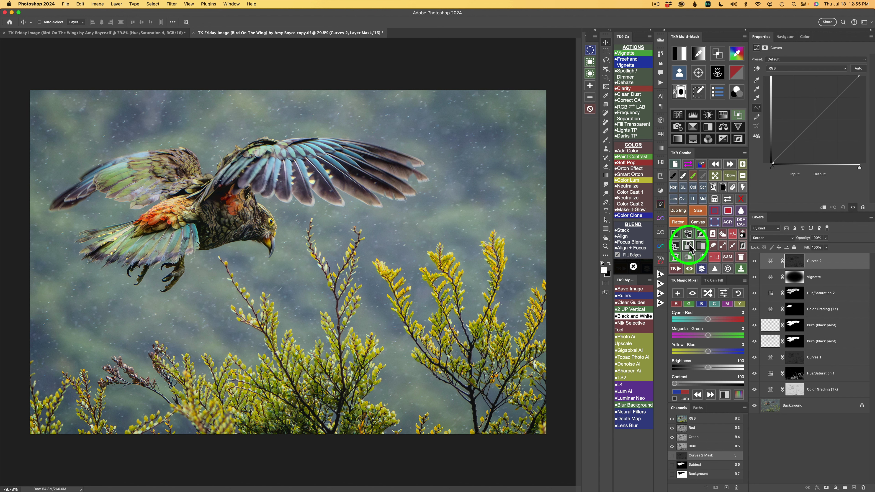
Stamp the visible layers into a new smart object and open it in Camera Raw with the Effects settings expanded
left_click(689, 245)
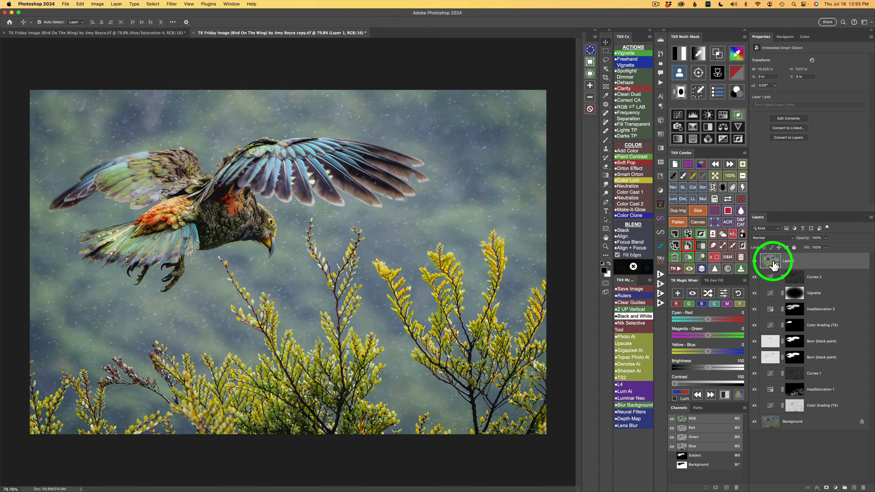
left_click(728, 222)
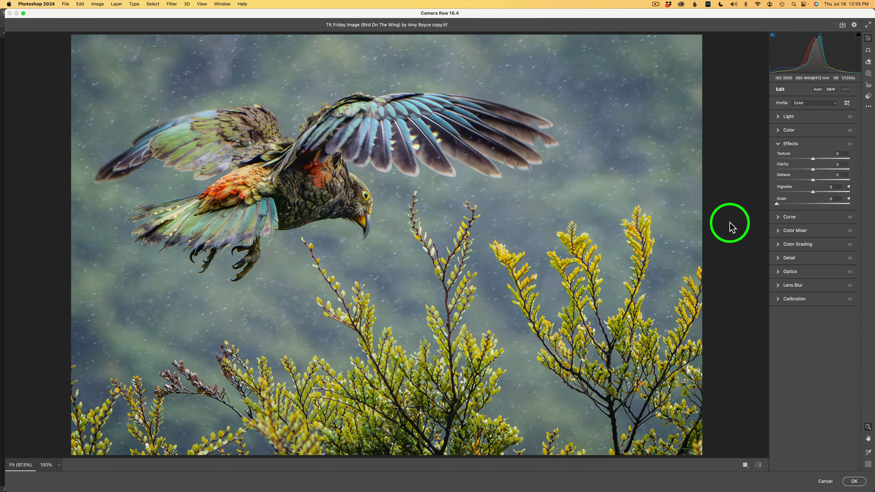
left_click(791, 143)
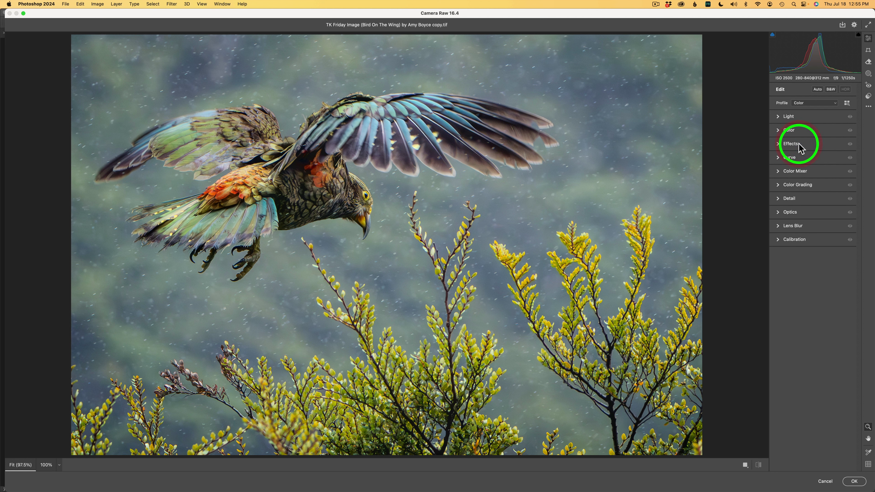
left_click(791, 144)
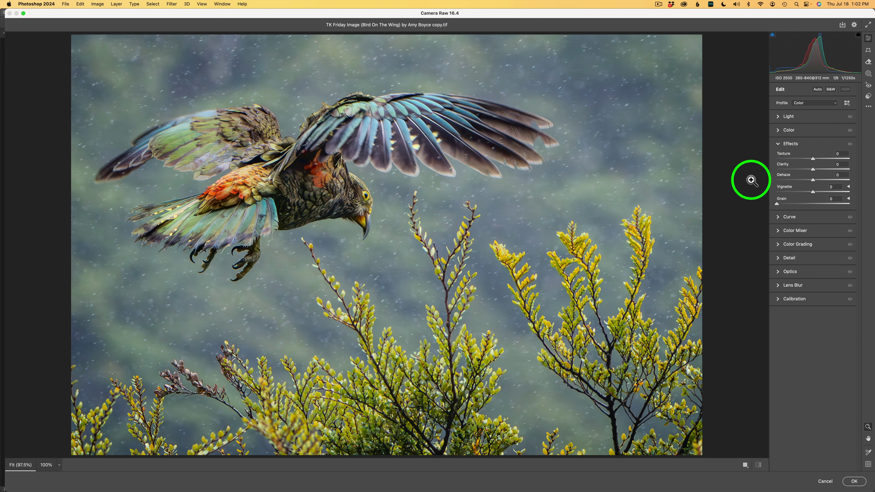
Set Texture to +21 and Clarity to +28, compare the effects on and off, and apply the Camera Raw filter
left_click_drag(812, 159, 821, 159)
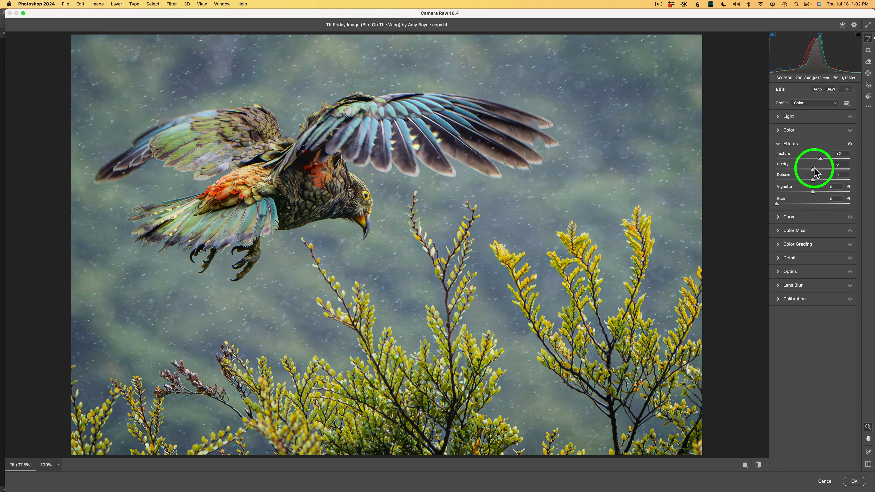
left_click_drag(813, 170, 823, 169)
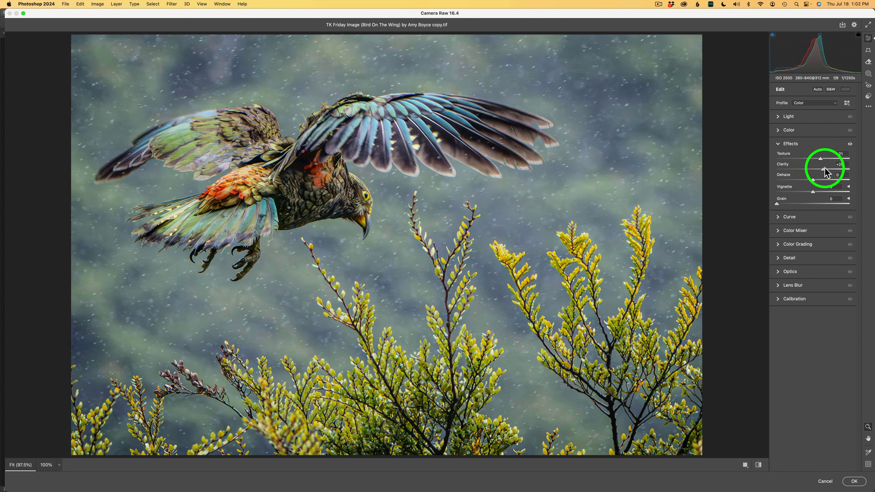
left_click(850, 144)
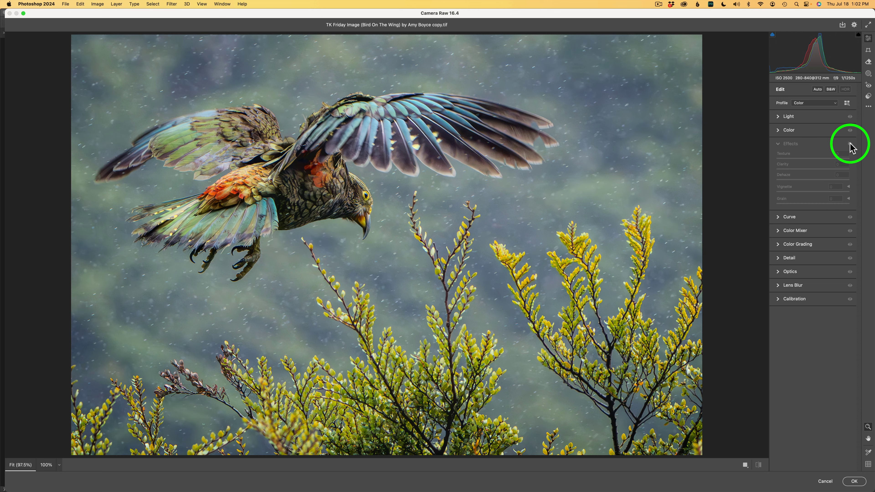
left_click(850, 144)
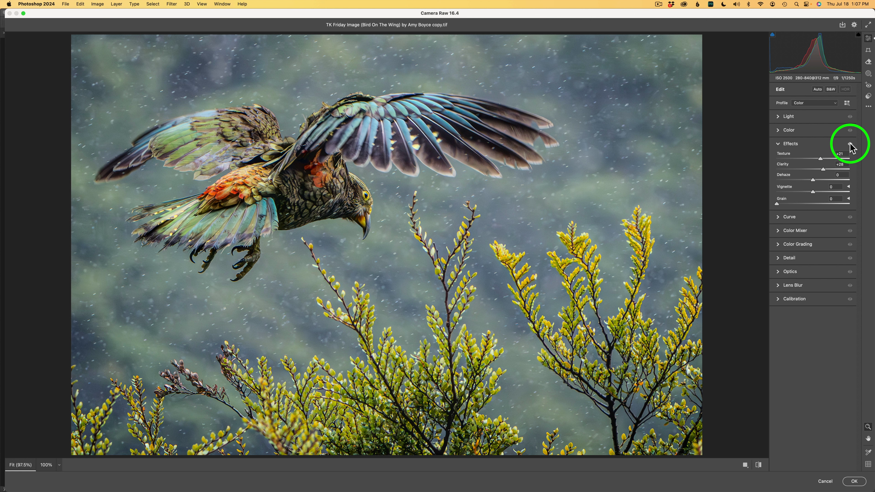
left_click(855, 482)
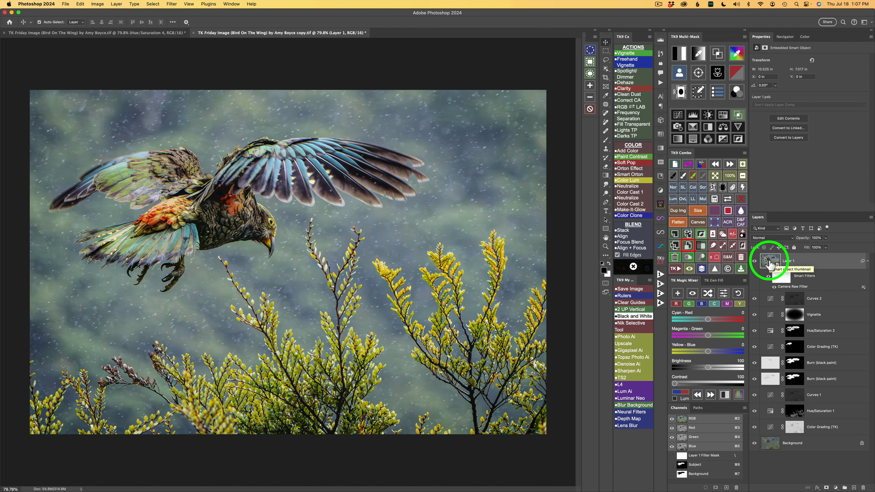
Mask the Camera Raw smart object to the bird using the saved Subject selection
left_click(715, 200)
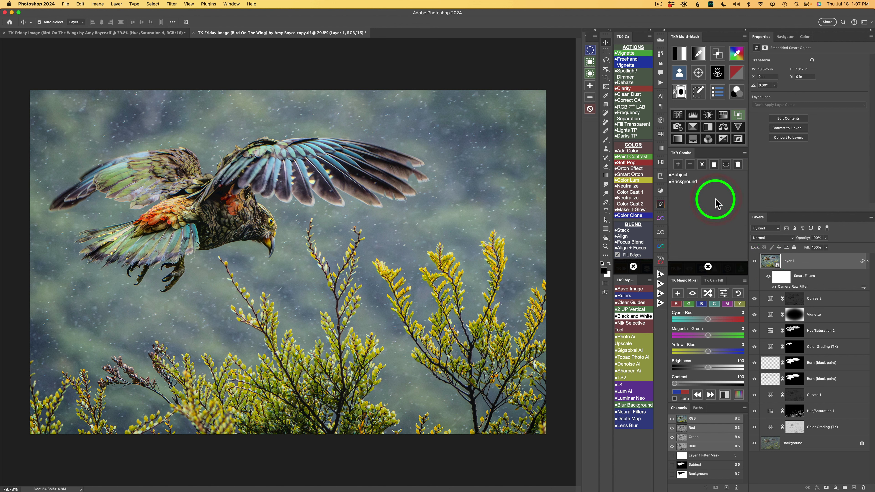
left_click(683, 173)
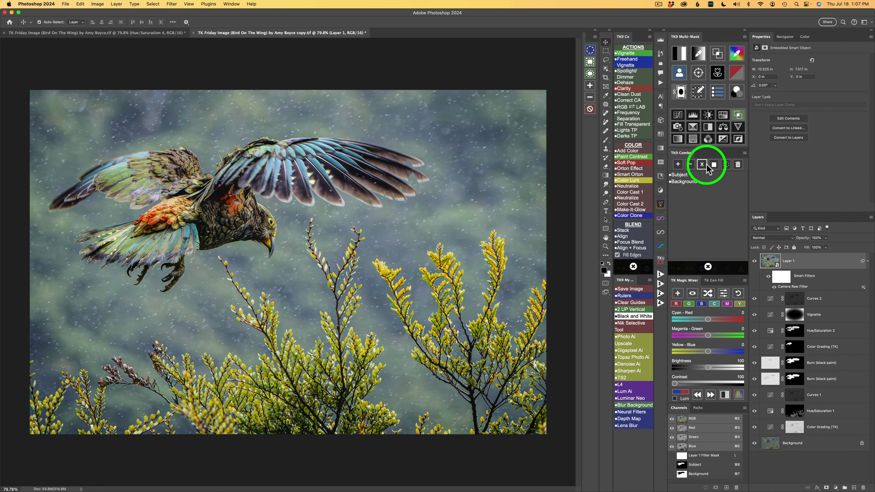
left_click(684, 182)
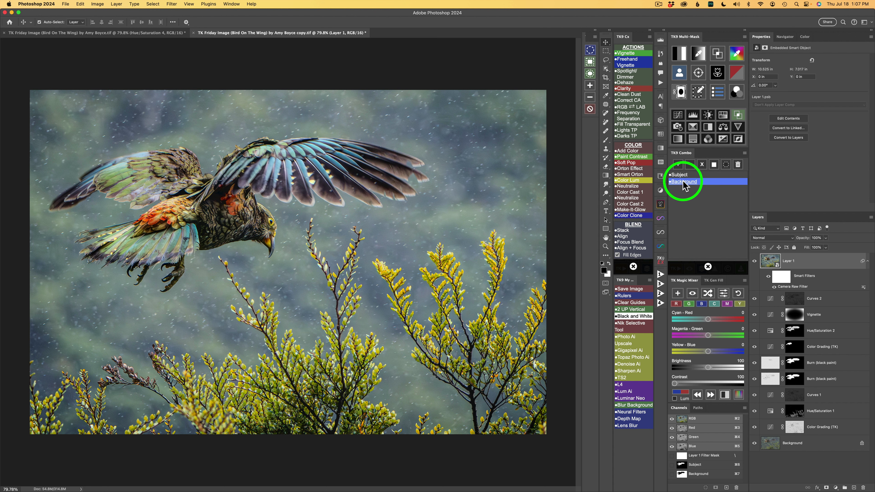
left_click(690, 165)
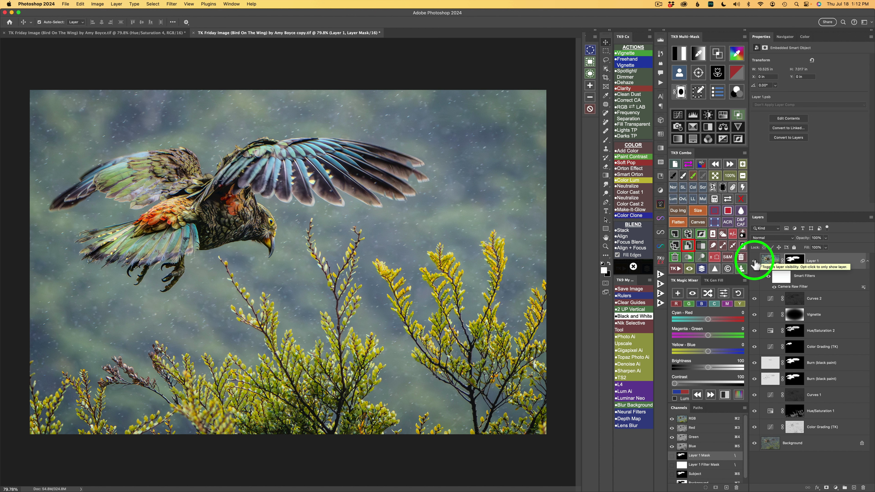
Compare the bird with and without the masked Camera Raw effect, across the full image and in close-up feather detail
left_click(755, 264)
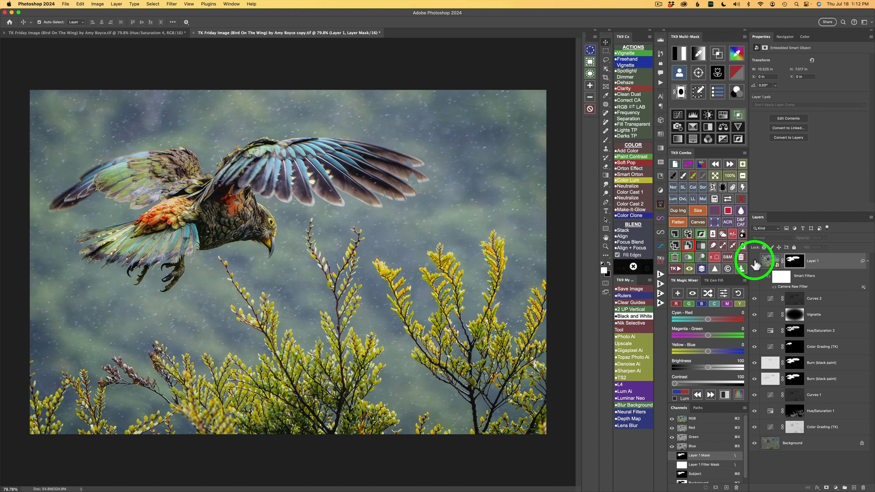
left_click(754, 264)
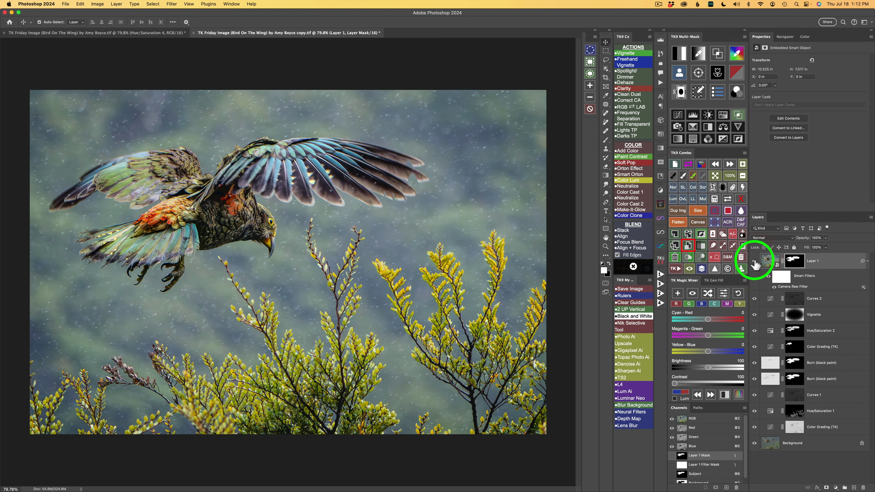
left_click(754, 264)
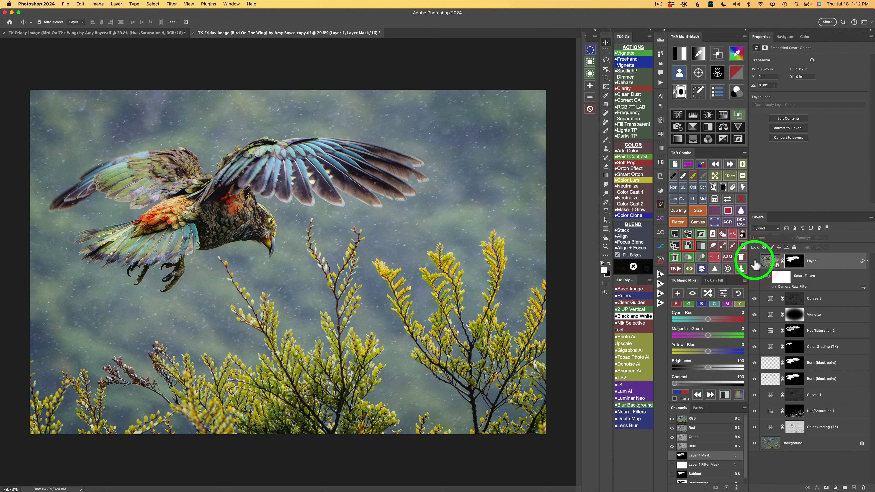
left_click(754, 265)
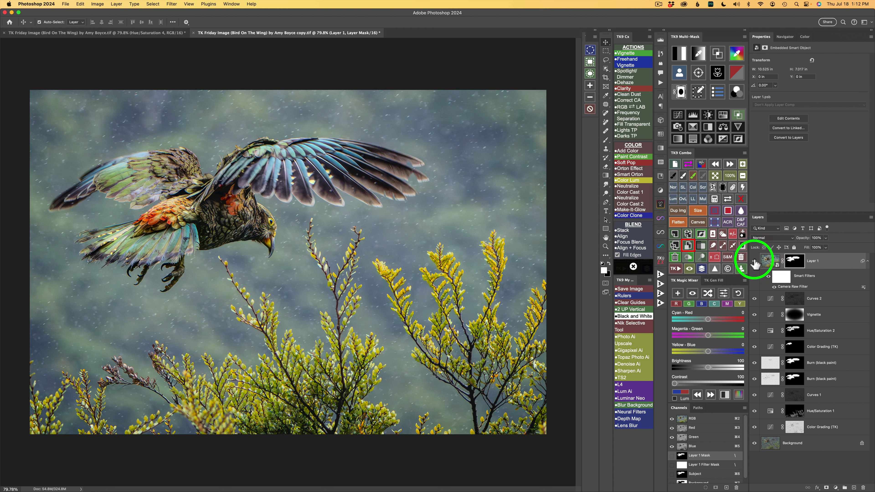
left_click(742, 164)
left_click(743, 165)
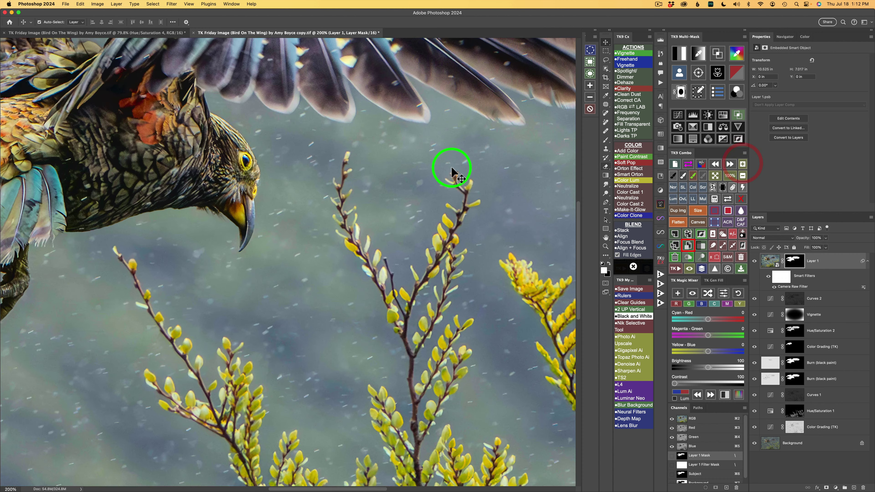
left_click_drag(273, 189, 486, 293)
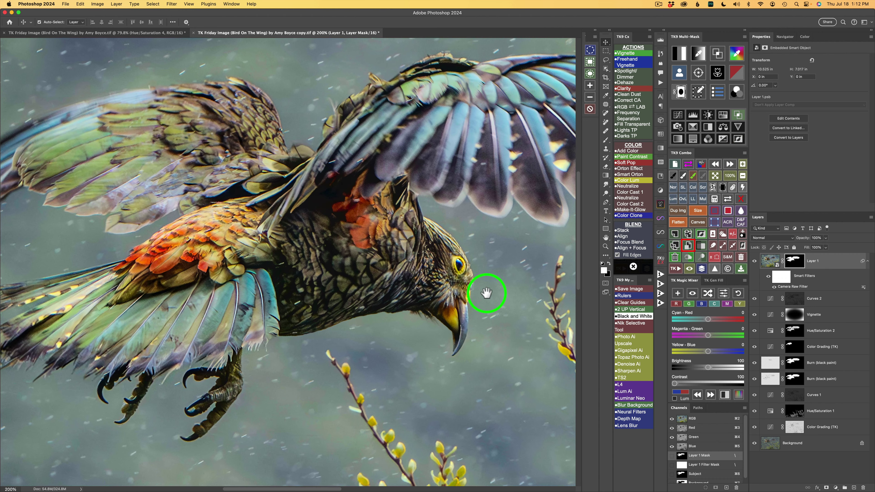
left_click(754, 262)
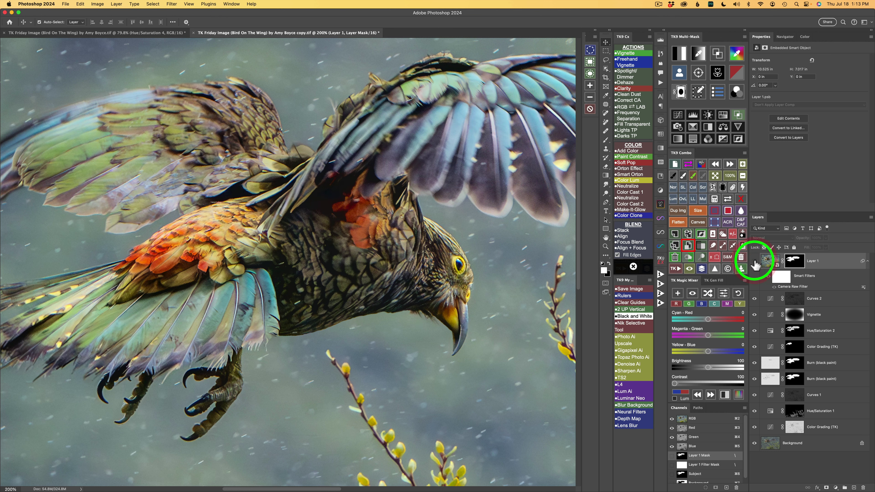
left_click(754, 262)
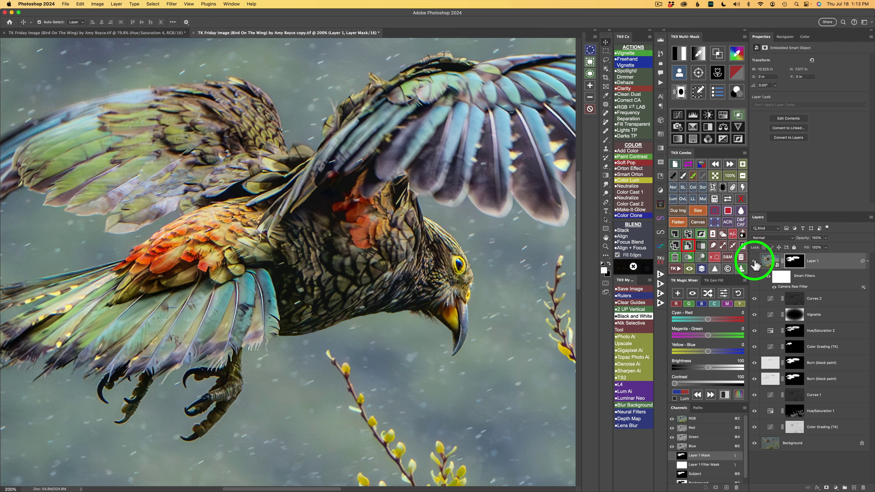
left_click(716, 176)
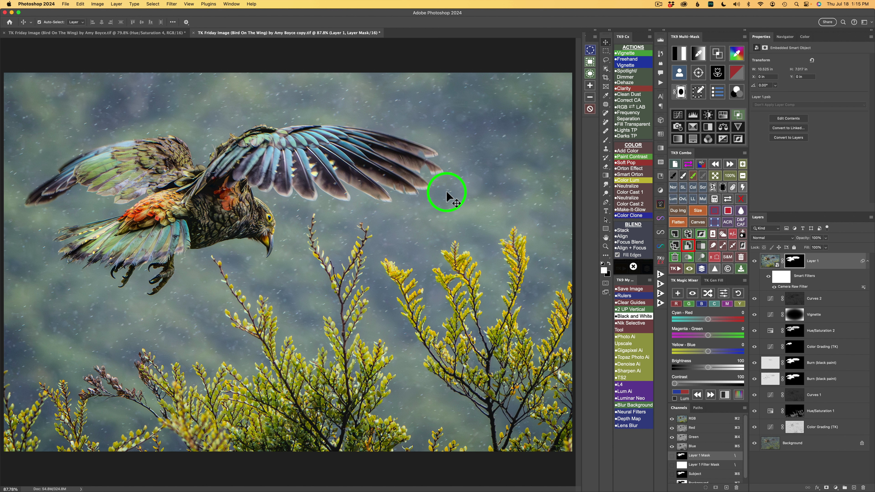
Add a Hue/Saturation layer through the saved Background mask and set the Blues saturation to -37
left_click(681, 74)
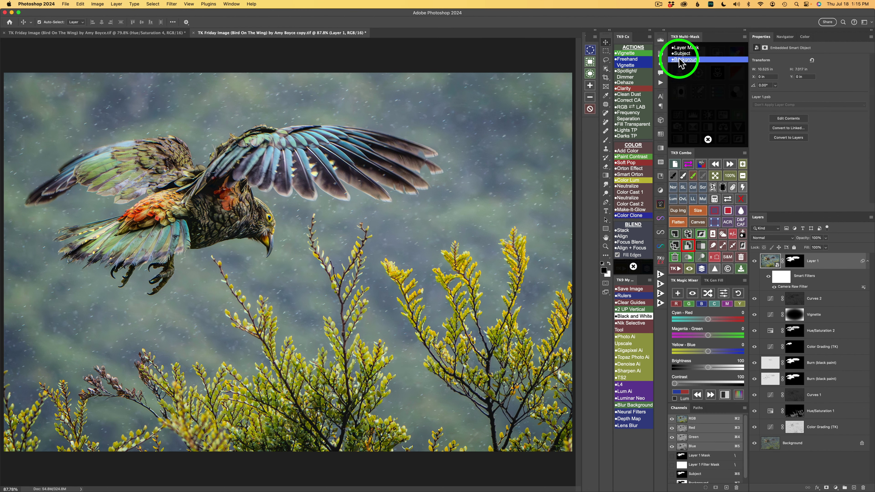
left_click(684, 60)
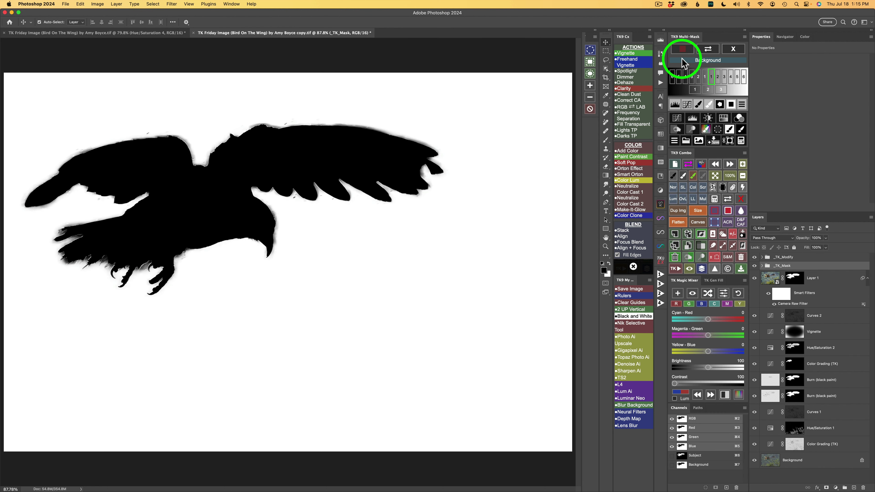
left_click(724, 119)
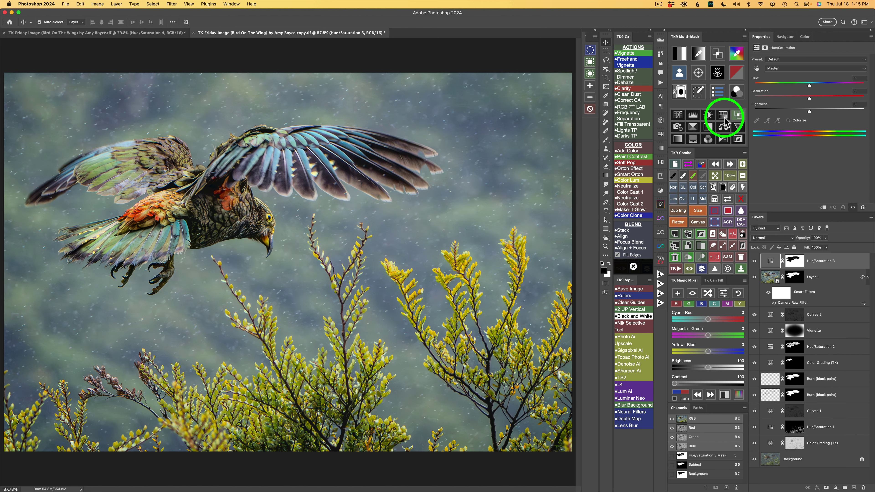
left_click(788, 72)
left_click(782, 103)
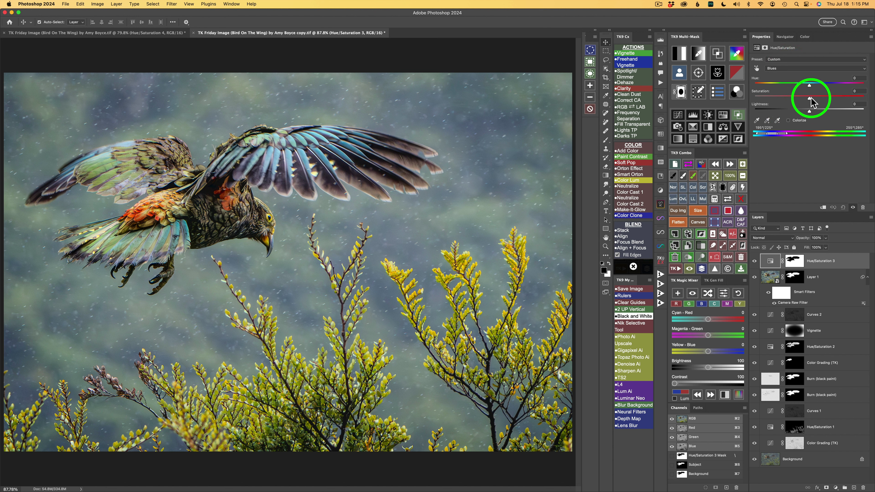
left_click_drag(808, 99, 789, 99)
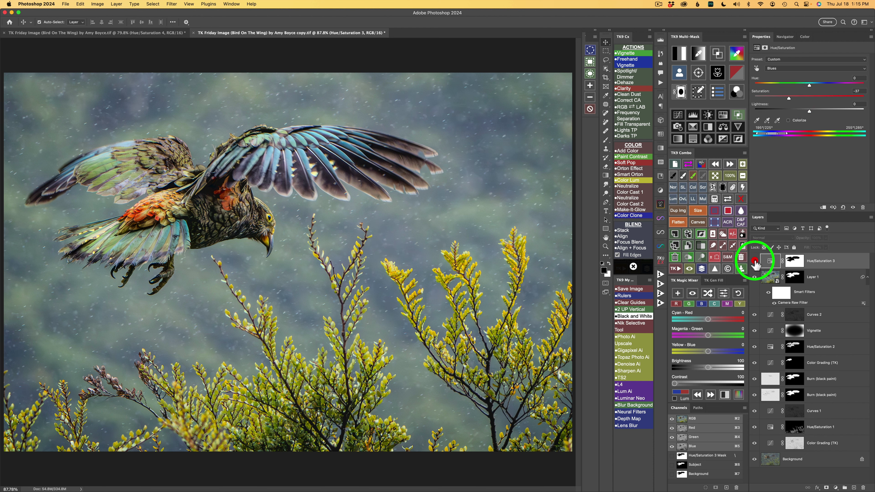
Compare the image with and without the blue desaturation, and the finished edit against the original Background layer
left_click(754, 261)
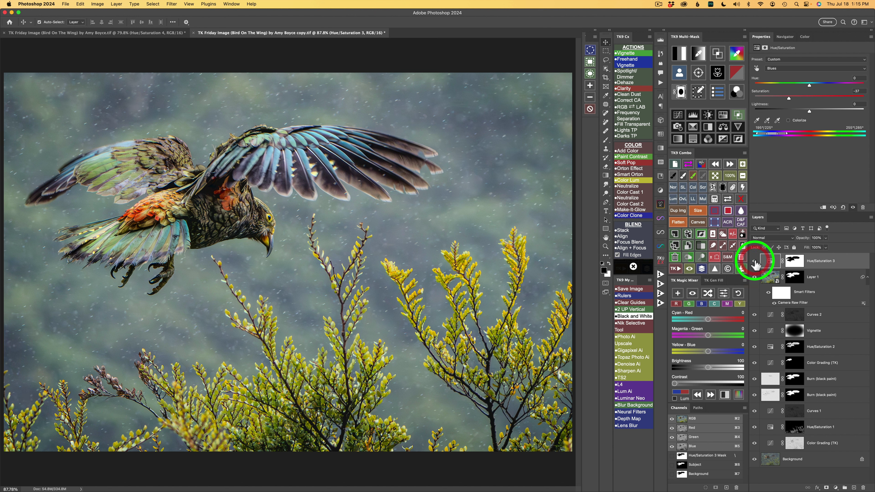
left_click(754, 261)
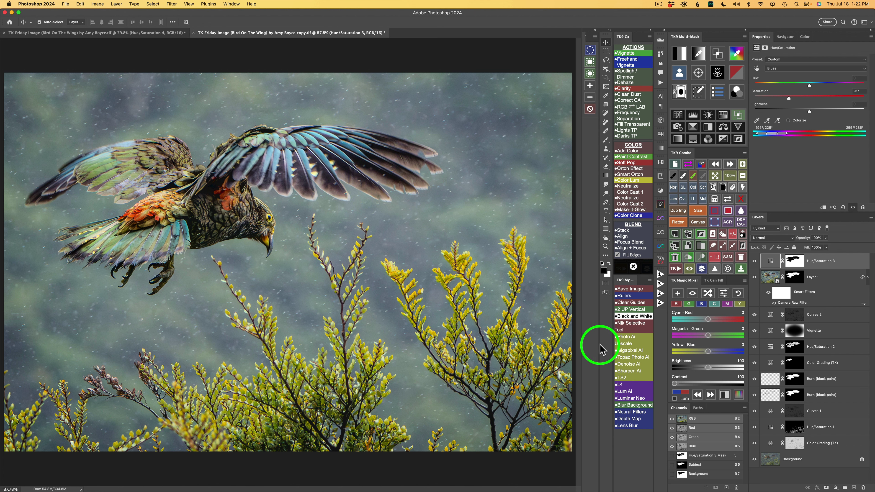
left_click(701, 269)
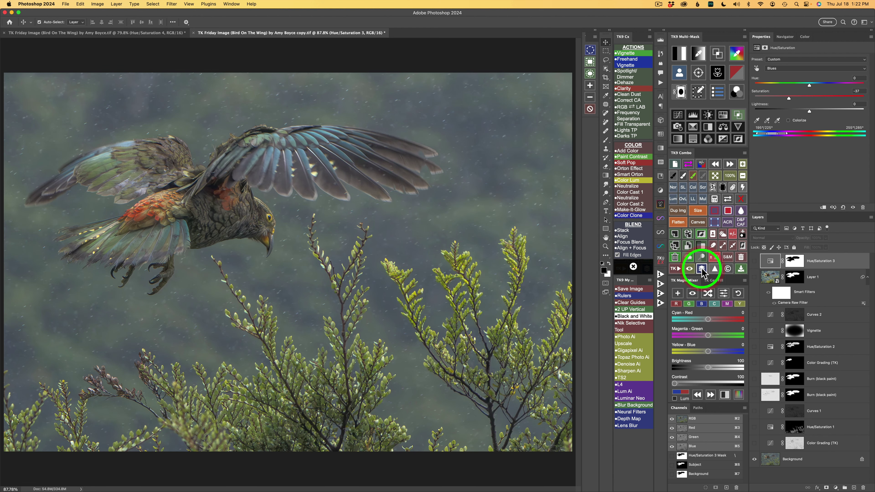
left_click(702, 269)
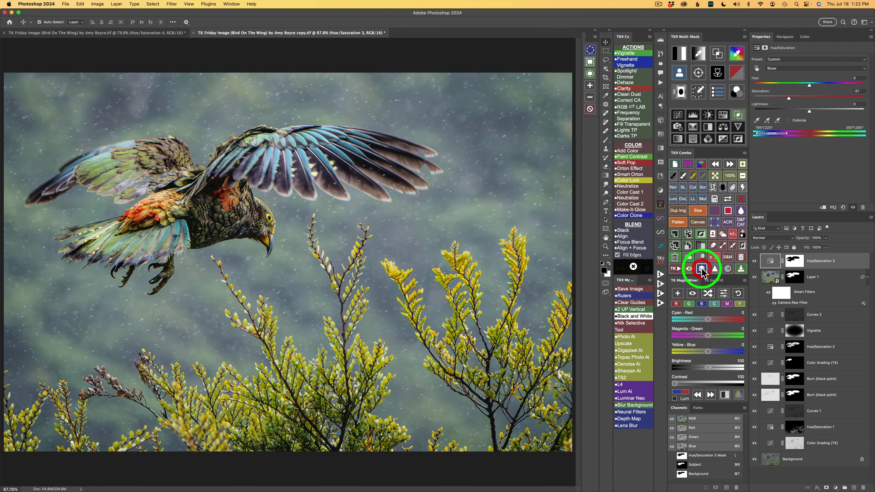